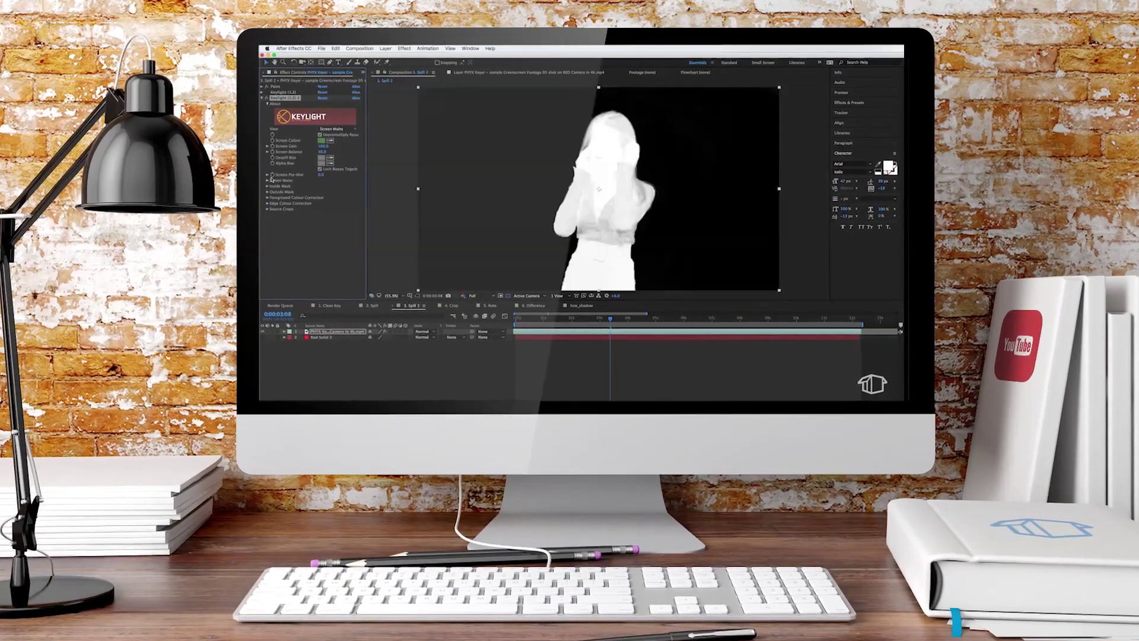
- Expand Keylight's Screen Matte settings and lower Clip White until the woman's matte is solid white
{"action": "left_click", "coordinate": [268, 181]}
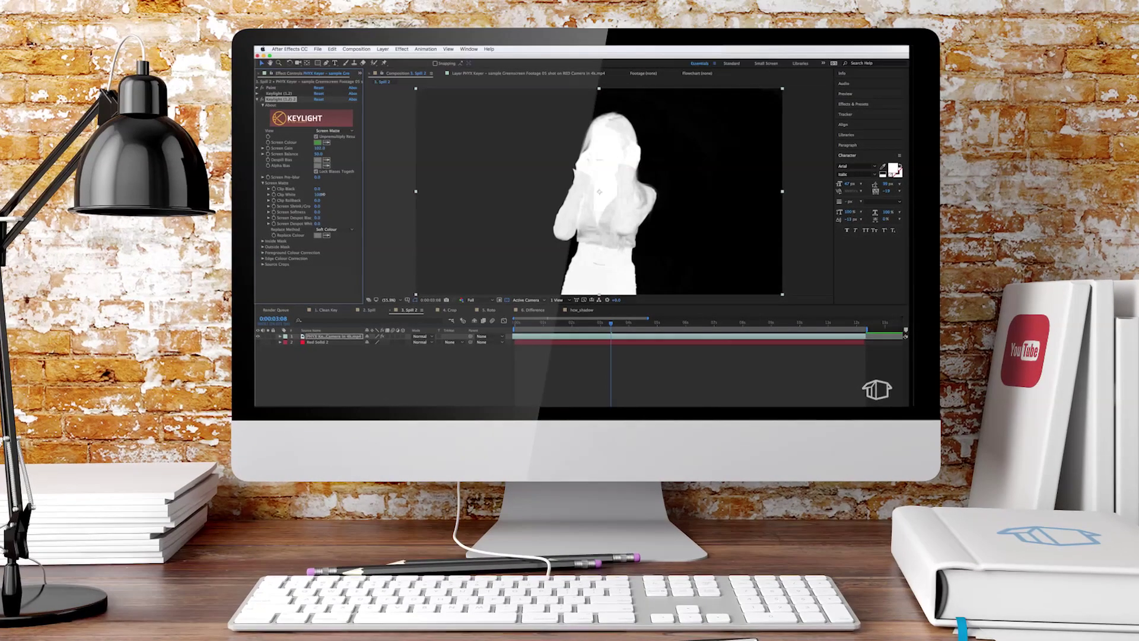
{"action": "left_click_drag", "start_coordinate": [311, 196], "coordinate": [315, 190]}
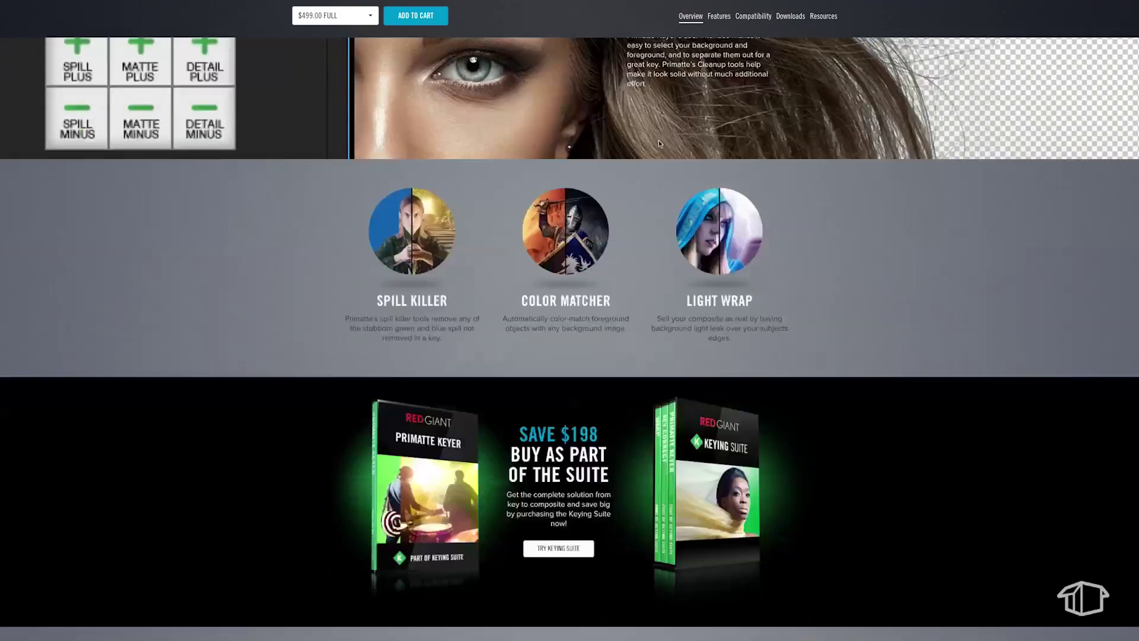
{"action": "scroll", "coordinate": [659, 143], "scroll_direction": "down", "scroll_amount": 3}
- Jump to the Primatte Keyer product's Features section
{"action": "scroll", "coordinate": [658, 143], "scroll_direction": "up", "scroll_amount": 20}
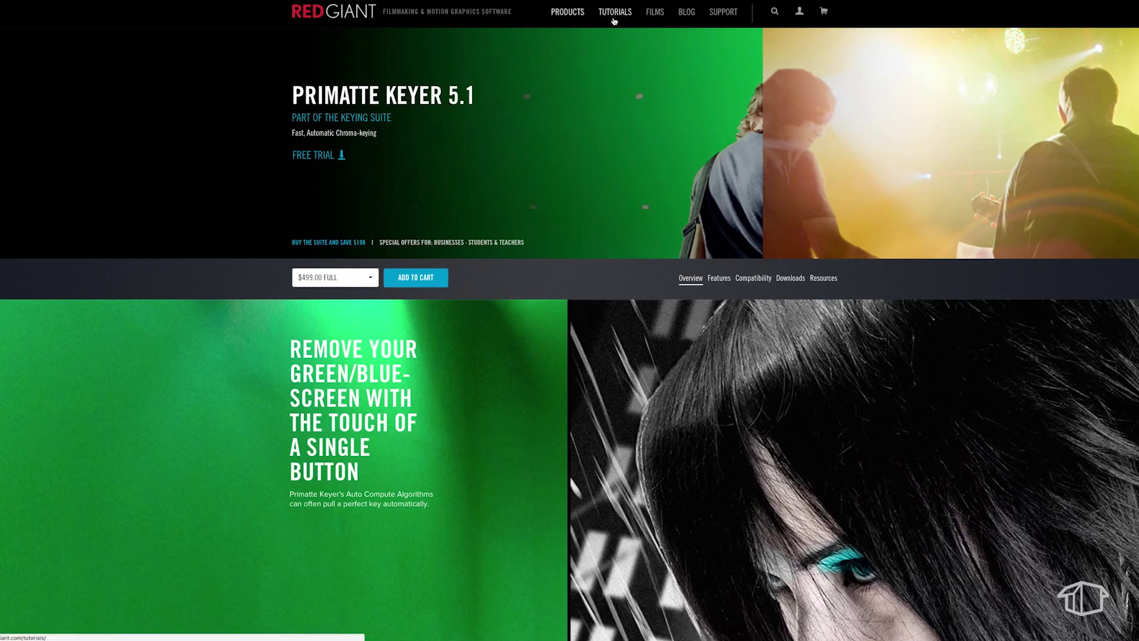
{"action": "left_click", "coordinate": [719, 279]}
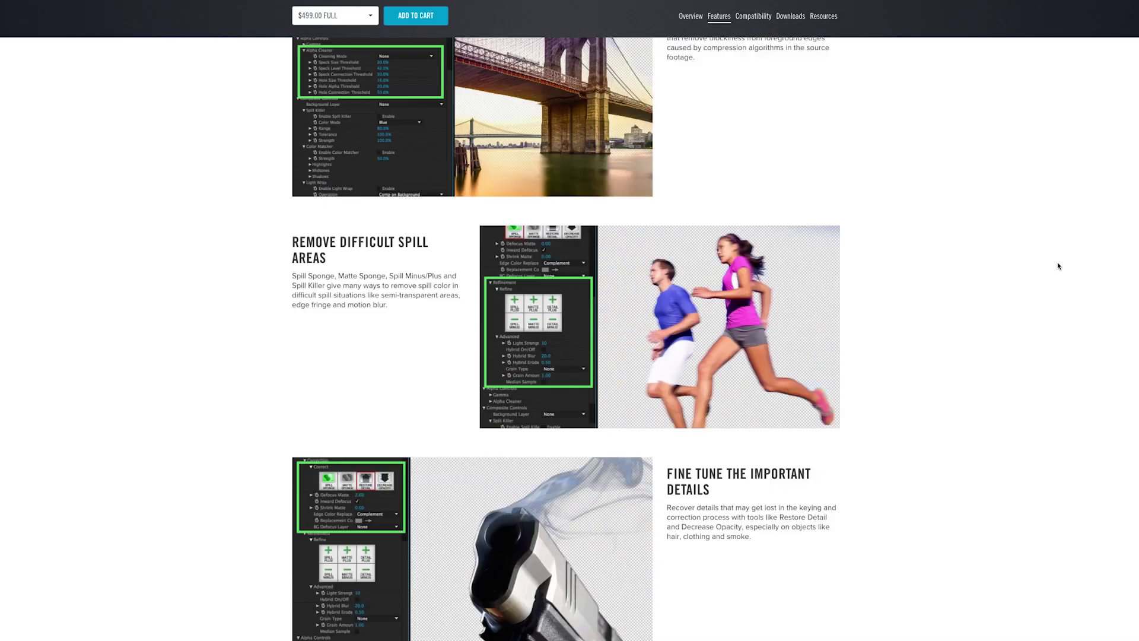
{"action": "scroll", "coordinate": [1059, 266], "scroll_direction": "down", "scroll_amount": 5}
{"action": "scroll", "coordinate": [1061, 265], "scroll_direction": "up", "scroll_amount": 20}
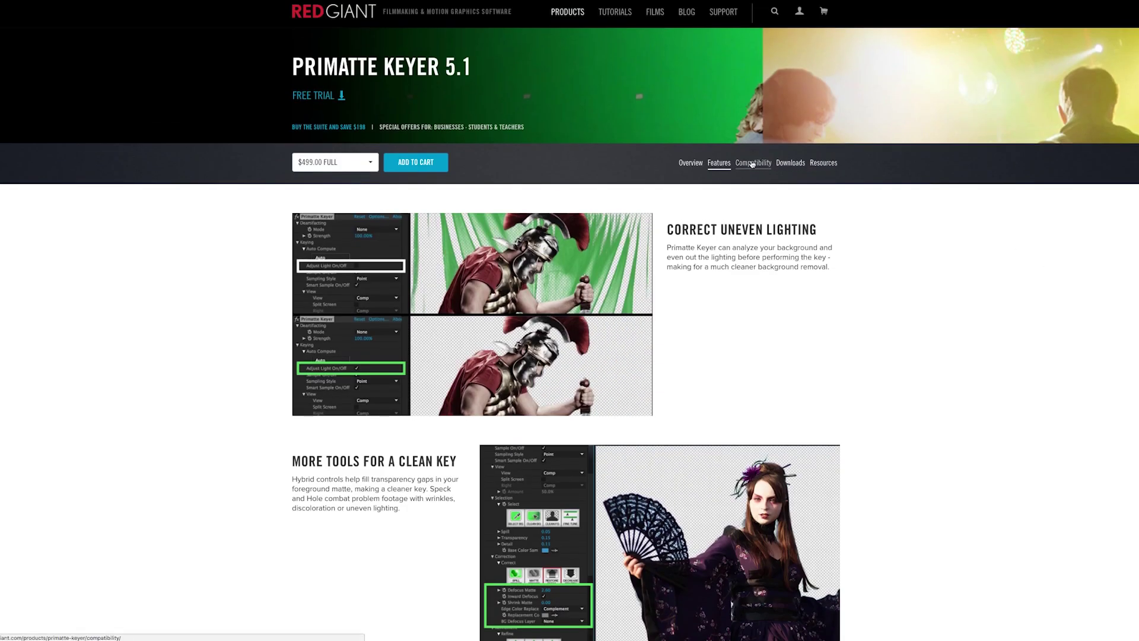
- Check the license price list, keep the $499.00 FULL option, and scroll through the features
{"action": "left_click", "coordinate": [371, 165]}
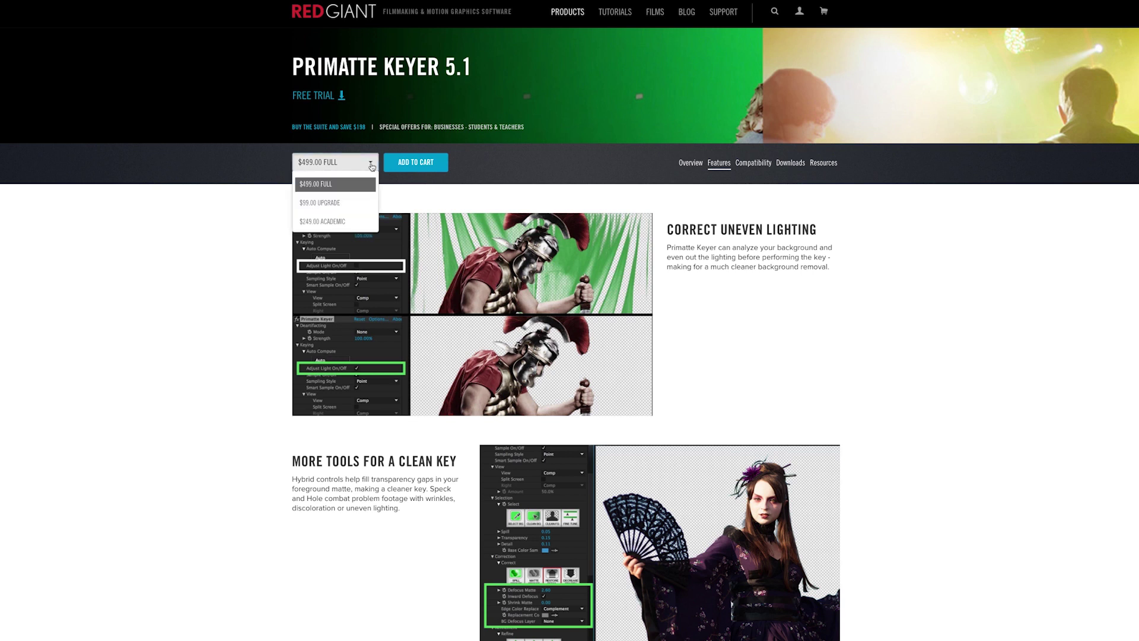
{"action": "left_click", "coordinate": [372, 166]}
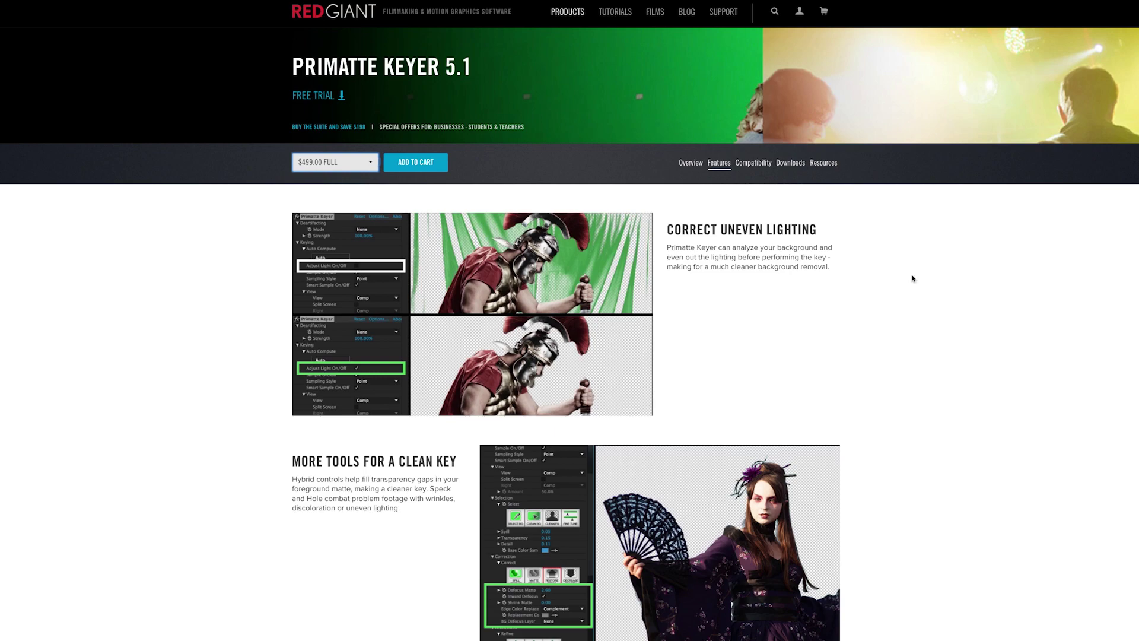
{"action": "scroll", "coordinate": [914, 280], "scroll_direction": "down", "scroll_amount": 8}
{"action": "scroll", "coordinate": [914, 280], "scroll_direction": "down", "scroll_amount": 6}
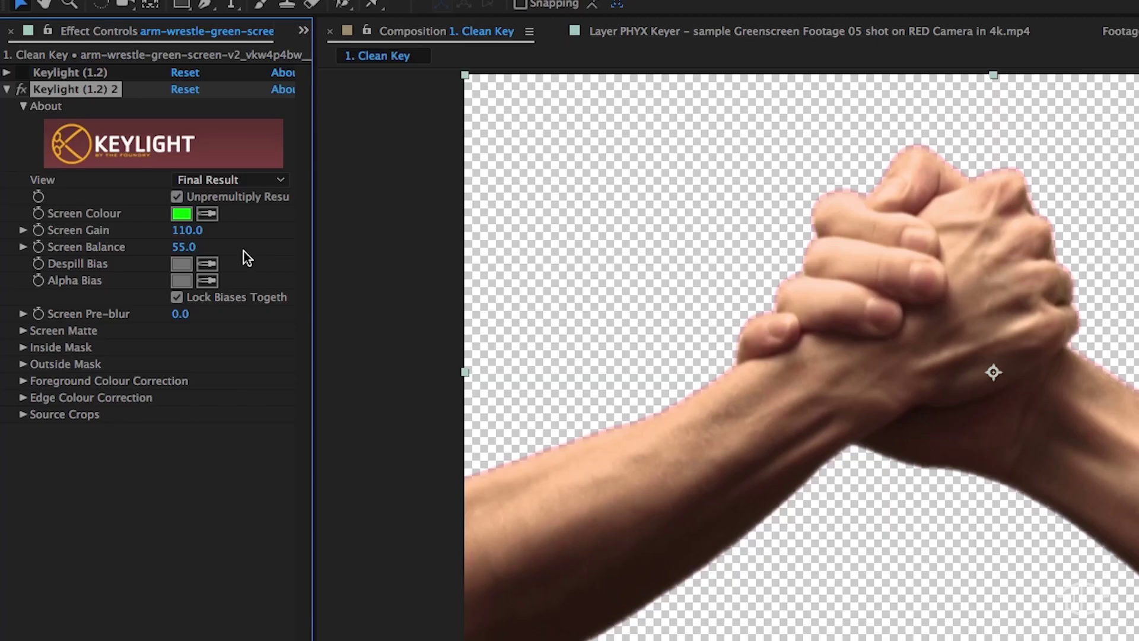
- Show Keylight's Screen Matte view and lower Clip White to 75.0 to firm the hands' matte
{"action": "left_click", "coordinate": [237, 179]}
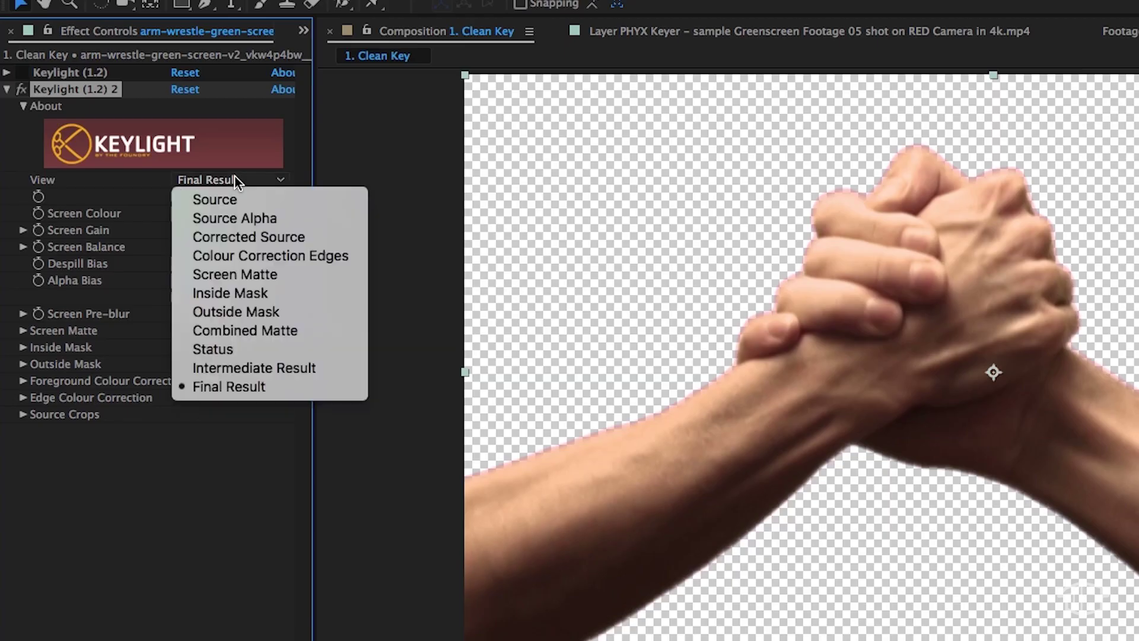
{"action": "left_click", "coordinate": [247, 276]}
{"action": "left_click", "coordinate": [23, 331]}
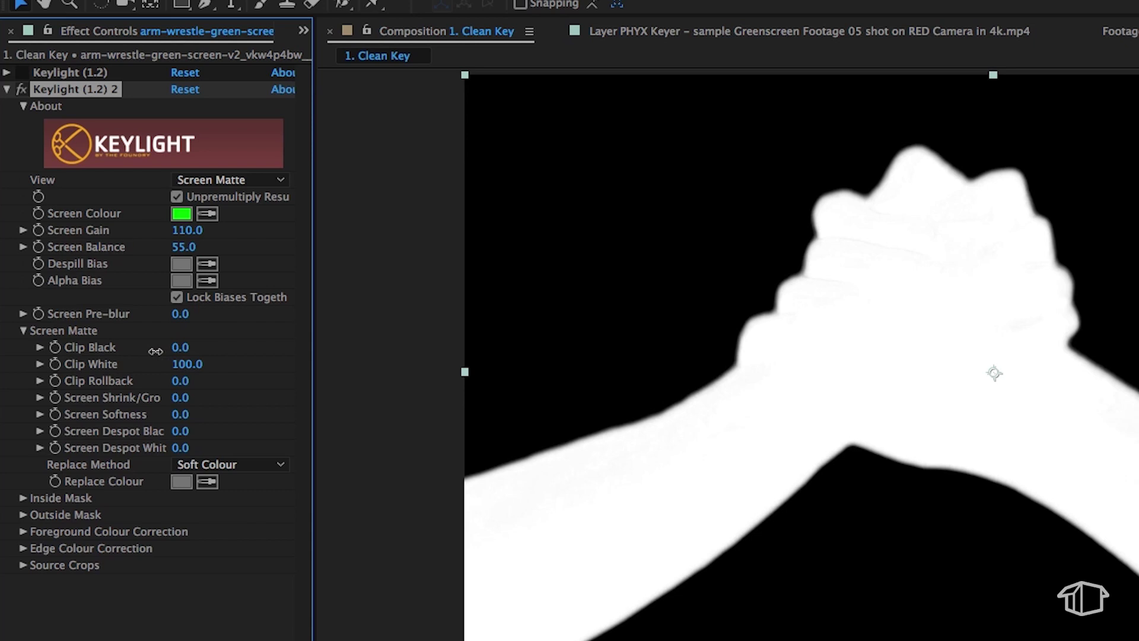
{"action": "mouse_move", "coordinate": [185, 364]}
{"action": "left_mouse_down"}
{"action": "mouse_move", "coordinate": [163, 366]}
{"action": "mouse_move", "coordinate": [179, 375]}
{"action": "mouse_move", "coordinate": [190, 347]}
{"action": "left_mouse_up"}
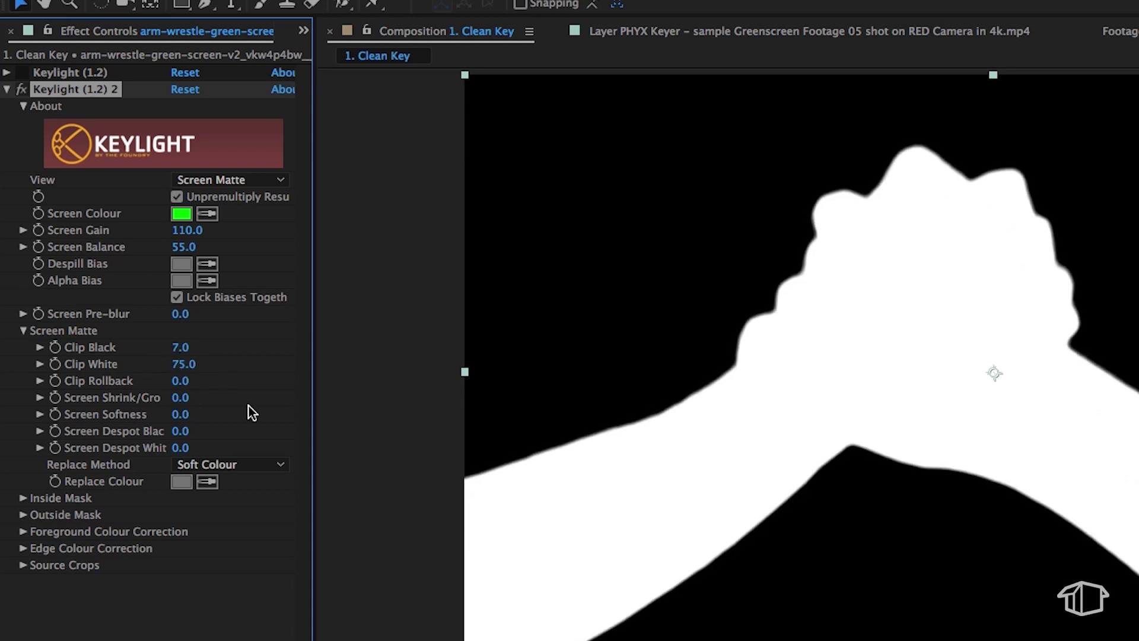
- Return to the Final Result view and adjust Clip White while comparing the keyed edges
{"action": "left_click", "coordinate": [236, 180]}
{"action": "left_click", "coordinate": [234, 386]}
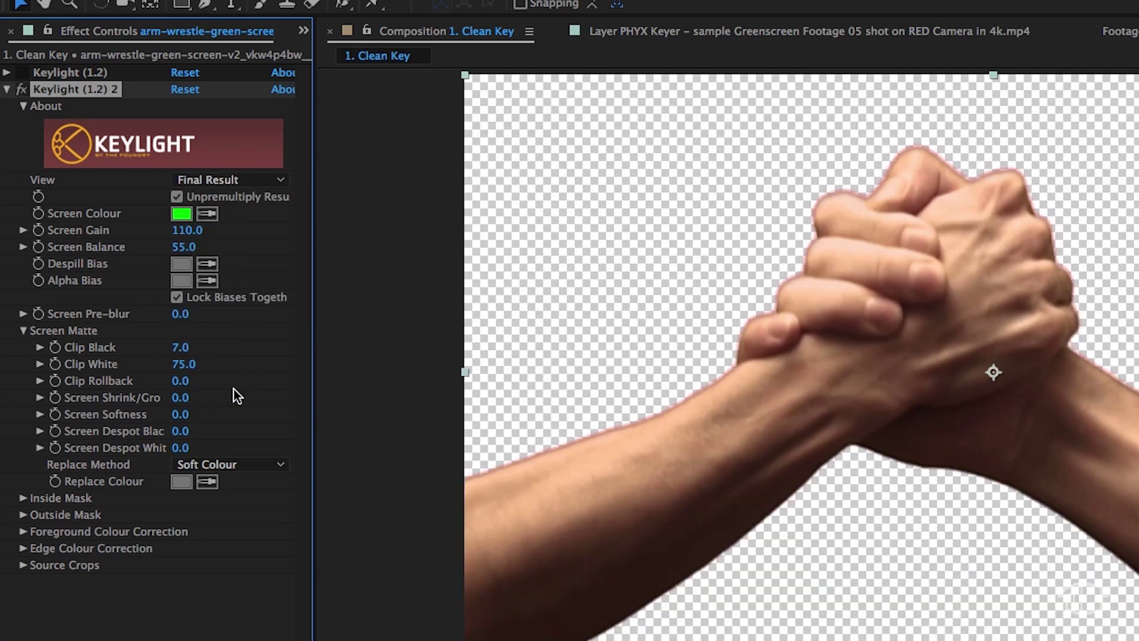
{"action": "left_click_drag", "start_coordinate": [193, 366], "coordinate": [216, 369]}
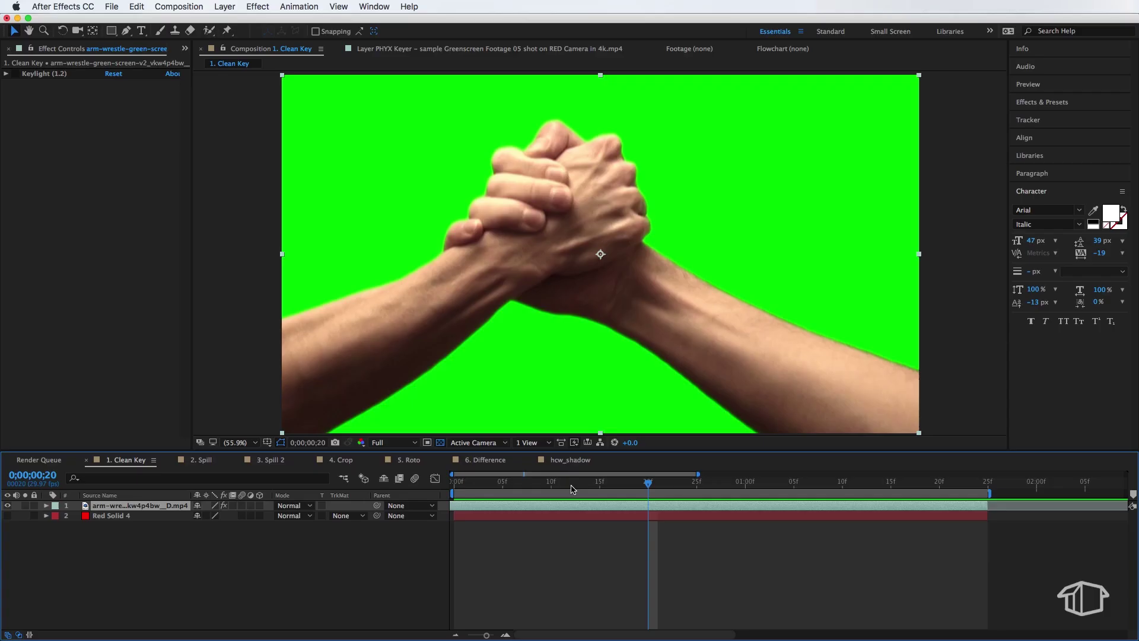
- Move to another frame and apply Keylight (1.2) to the arm-wrestling clip, readying the Screen Colour eyedropper
{"action": "left_click_drag", "start_coordinate": [572, 483], "coordinate": [624, 481]}
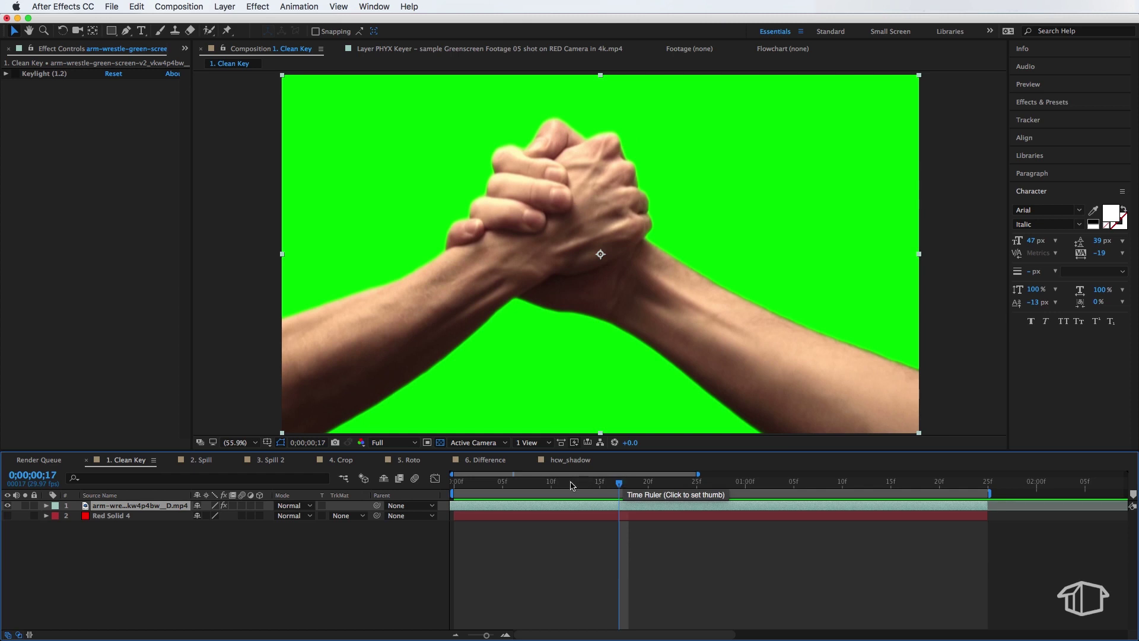
{"action": "left_click", "coordinate": [264, 7]}
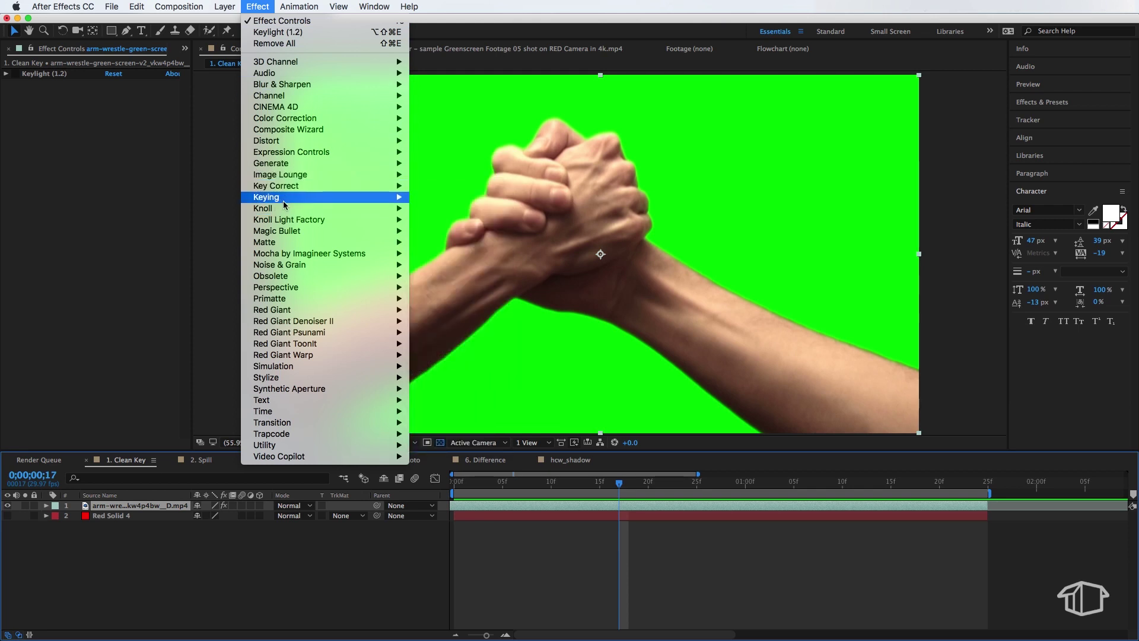
{"action": "mouse_move", "coordinate": [283, 199]}
{"action": "left_click", "coordinate": [438, 288]}
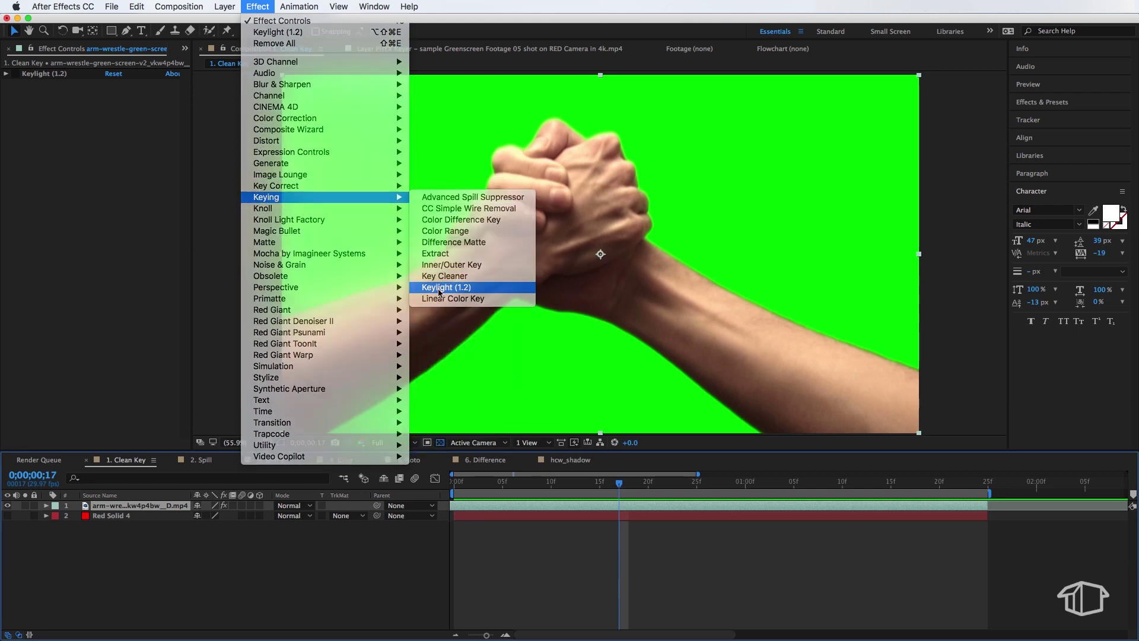
{"action": "left_click", "coordinate": [127, 158]}
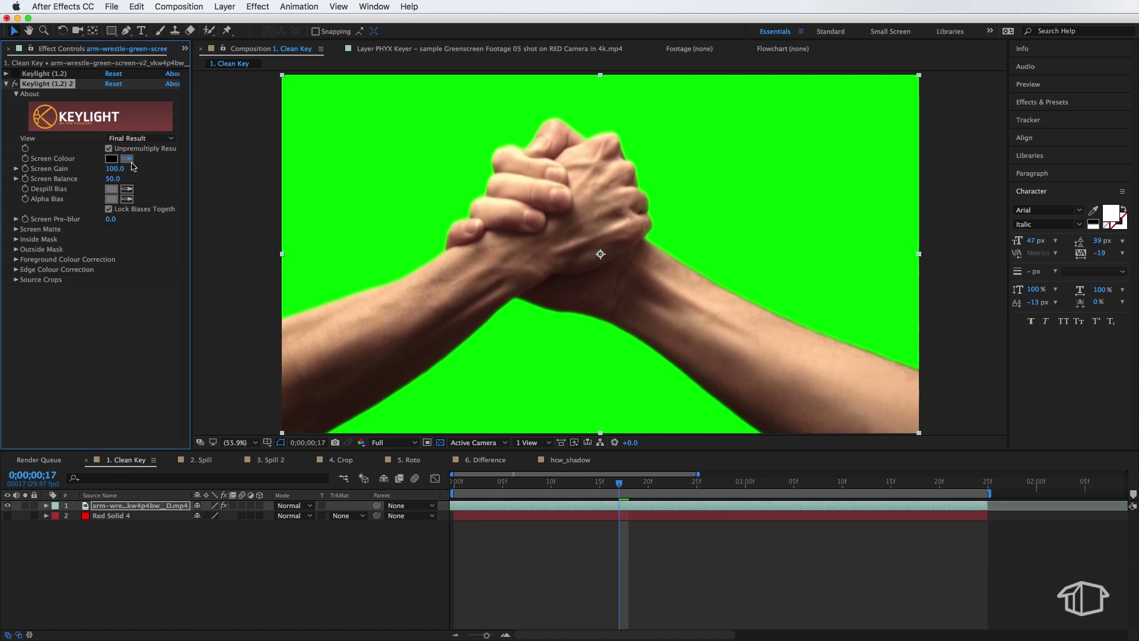
- Sample the green backdrop as the Screen Colour to key out the background
{"action": "left_click", "coordinate": [416, 123]}
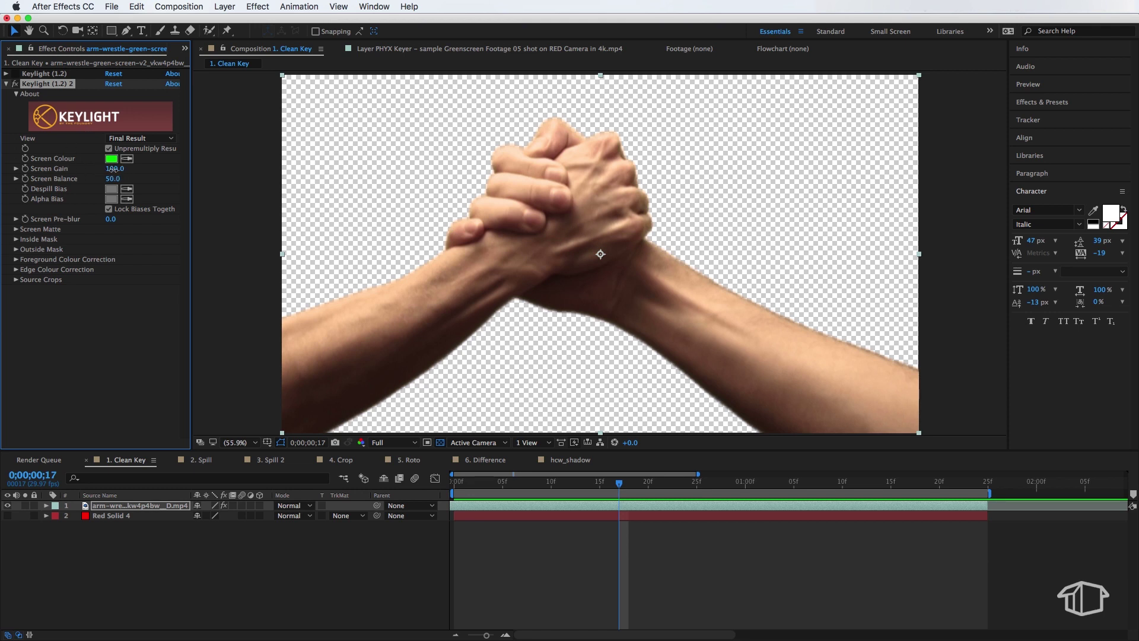
- Scrub the second Keylight's Screen Gain up and back down, settling on 110.0
{"action": "left_click_drag", "start_coordinate": [114, 168], "coordinate": [197, 161]}
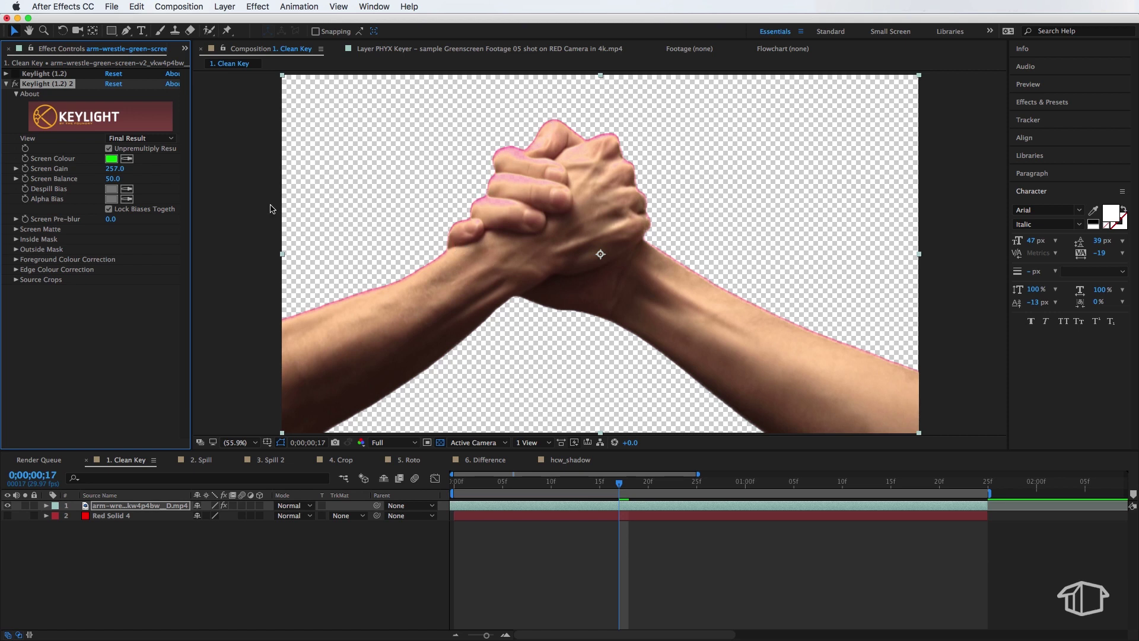
{"action": "left_click_drag", "start_coordinate": [119, 169], "coordinate": [32, 170]}
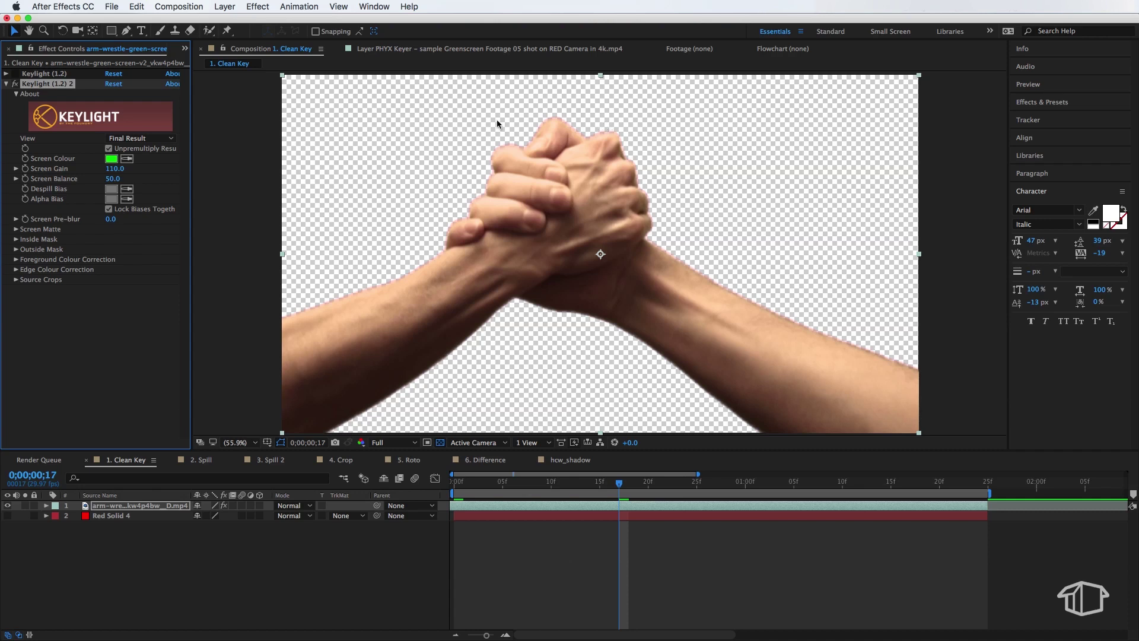
- Try Screen Balance at 72.0, then settle it at 55.0
{"action": "left_click_drag", "start_coordinate": [118, 185], "coordinate": [157, 178]}
{"action": "left_click_drag", "start_coordinate": [154, 178], "coordinate": [157, 180]}
- Switch the second Keylight's View to Screen Matte and expand its Screen Matte clip settings
{"action": "left_click", "coordinate": [144, 139]}
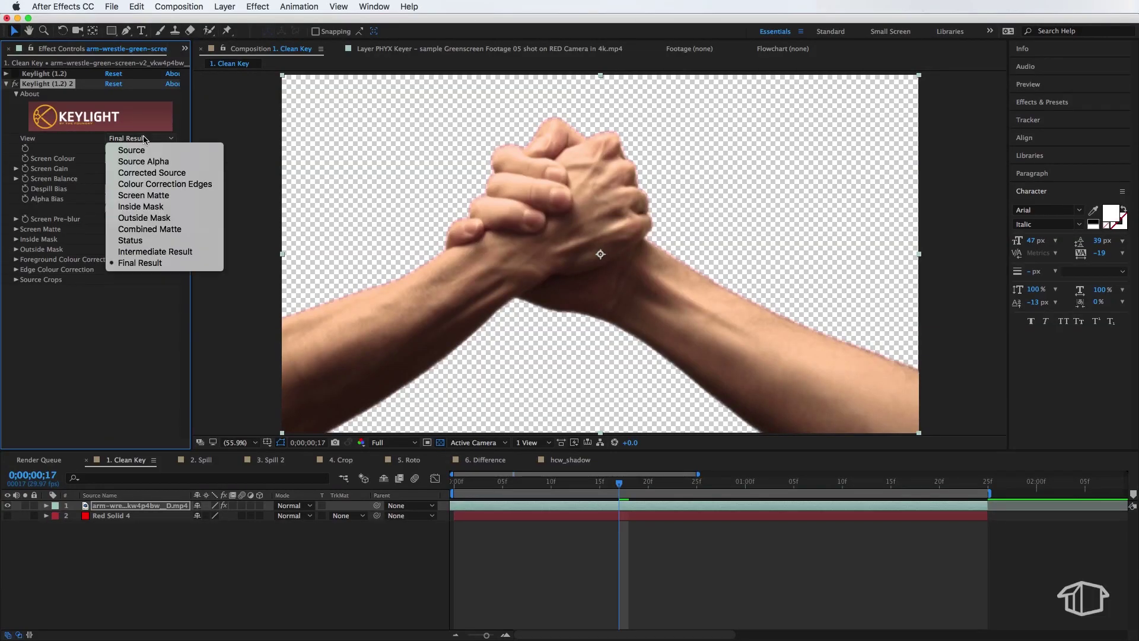
{"action": "left_click", "coordinate": [151, 197]}
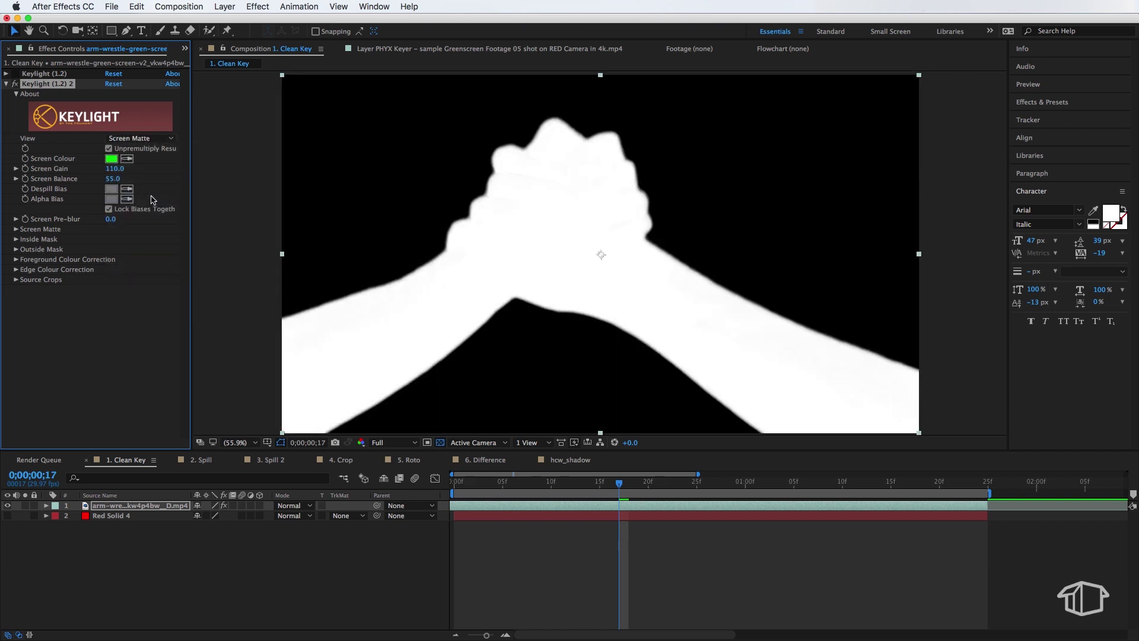
{"action": "left_click", "coordinate": [17, 230]}
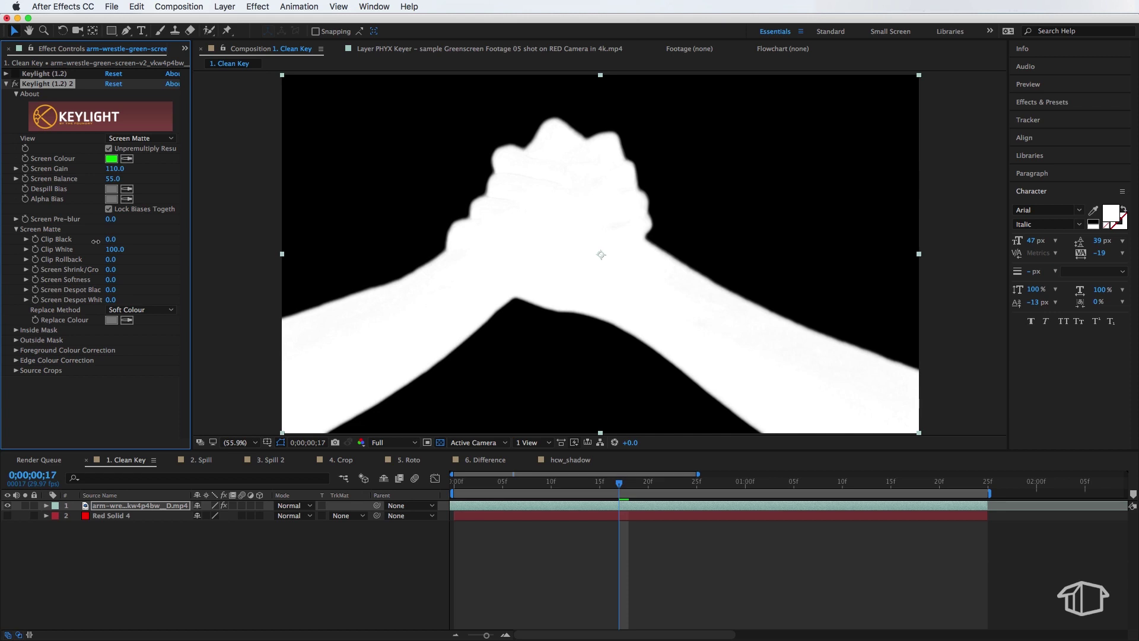
- Harden the hands' matte with Clip White 66.0 and Clip Black 6.0, then open the View list
{"action": "mouse_move", "coordinate": [121, 249]}
{"action": "left_mouse_down"}
{"action": "mouse_move", "coordinate": [88, 251]}
{"action": "mouse_move", "coordinate": [112, 251]}
{"action": "left_mouse_up"}
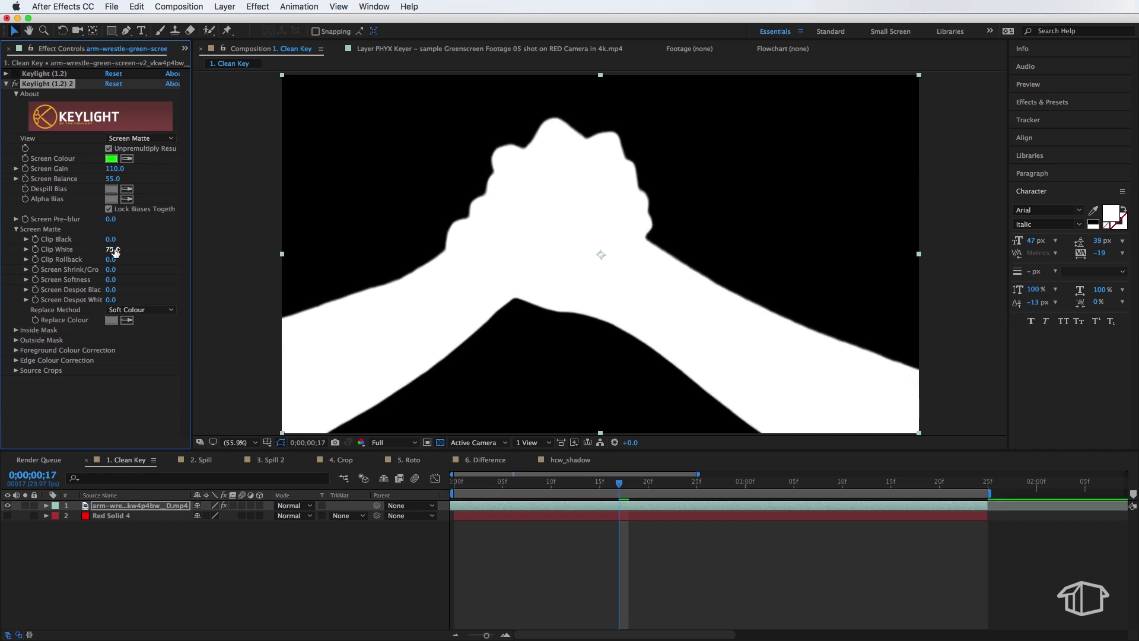
{"action": "left_click_drag", "start_coordinate": [112, 240], "coordinate": [116, 240]}
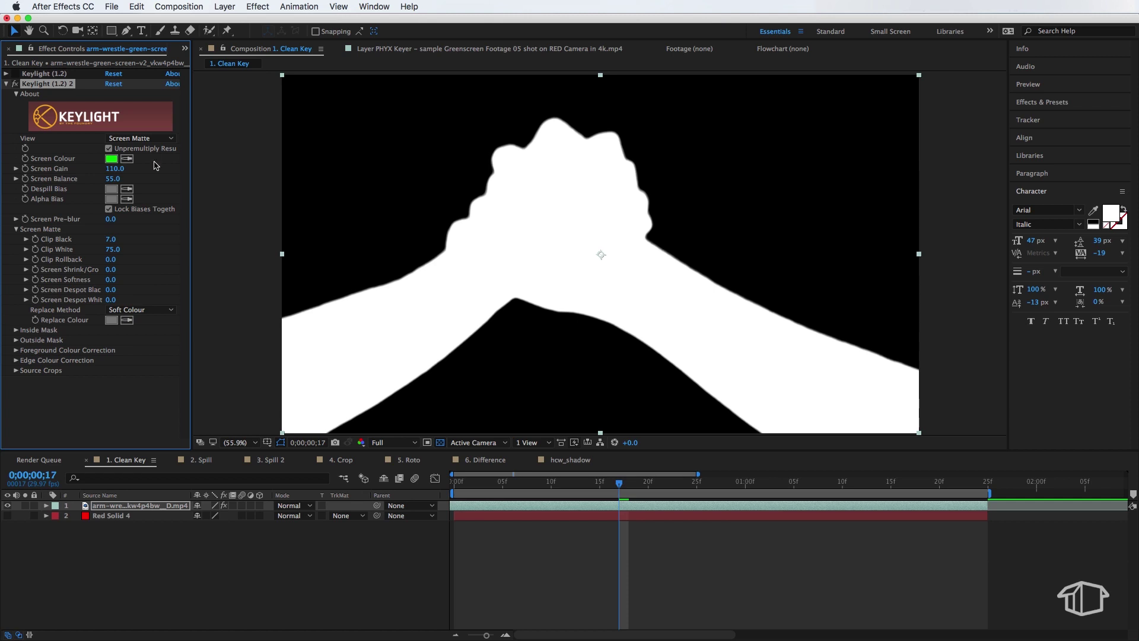
{"action": "left_click", "coordinate": [147, 139]}
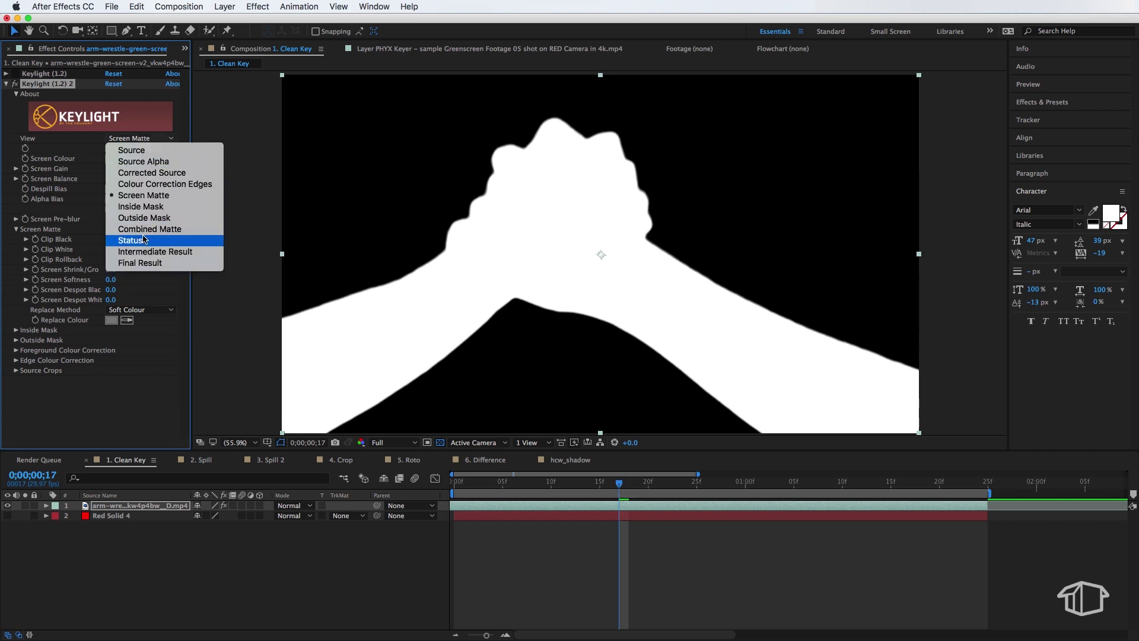
- Return View to Final Result, raise Clip White to 95, then switch to the 2. Spill composition
{"action": "left_click", "coordinate": [144, 263]}
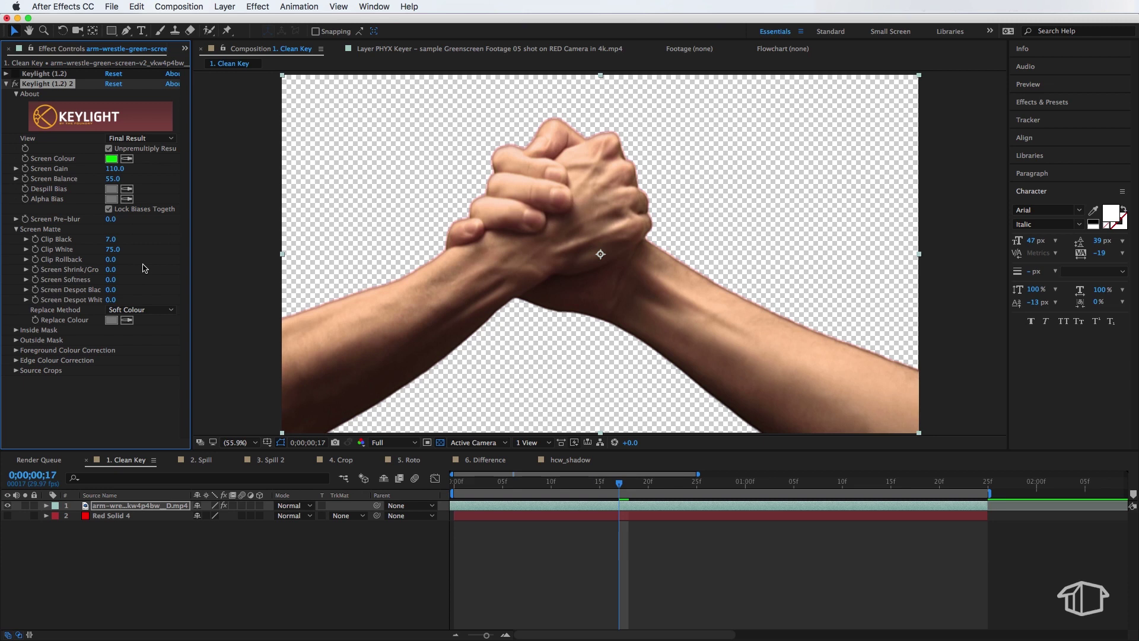
{"action": "left_click_drag", "start_coordinate": [117, 249], "coordinate": [125, 250]}
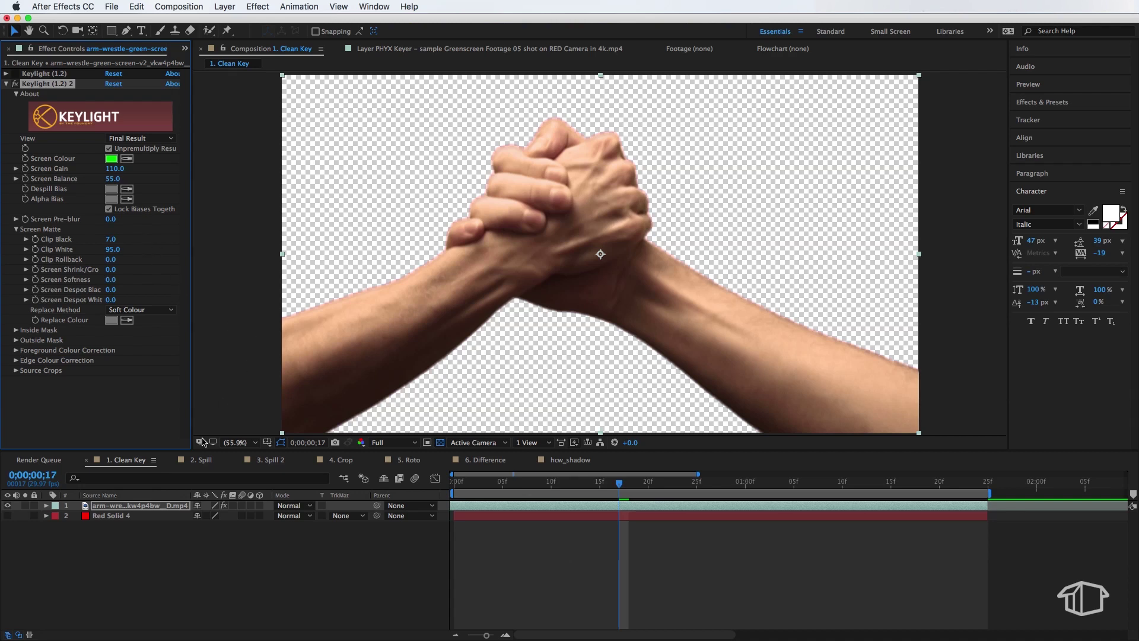
{"action": "left_click", "coordinate": [203, 462]}
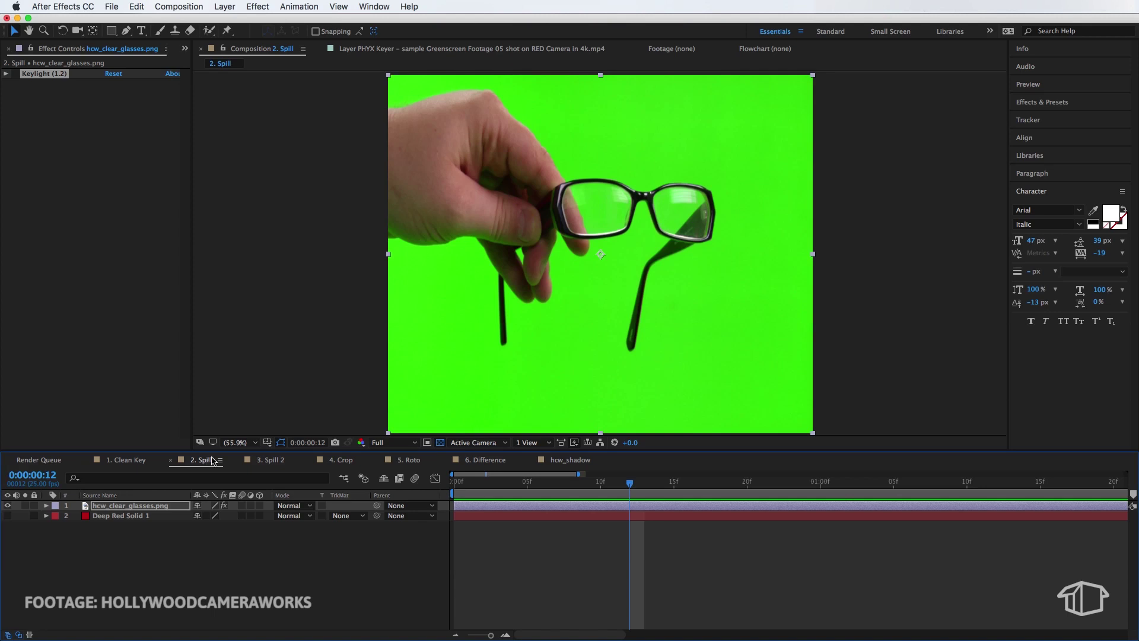
- Key the glasses layer with Keylight (1.2) from the sampled green at Screen Balance 32, over Deep Red Solid 1
{"action": "left_click", "coordinate": [712, 211]}
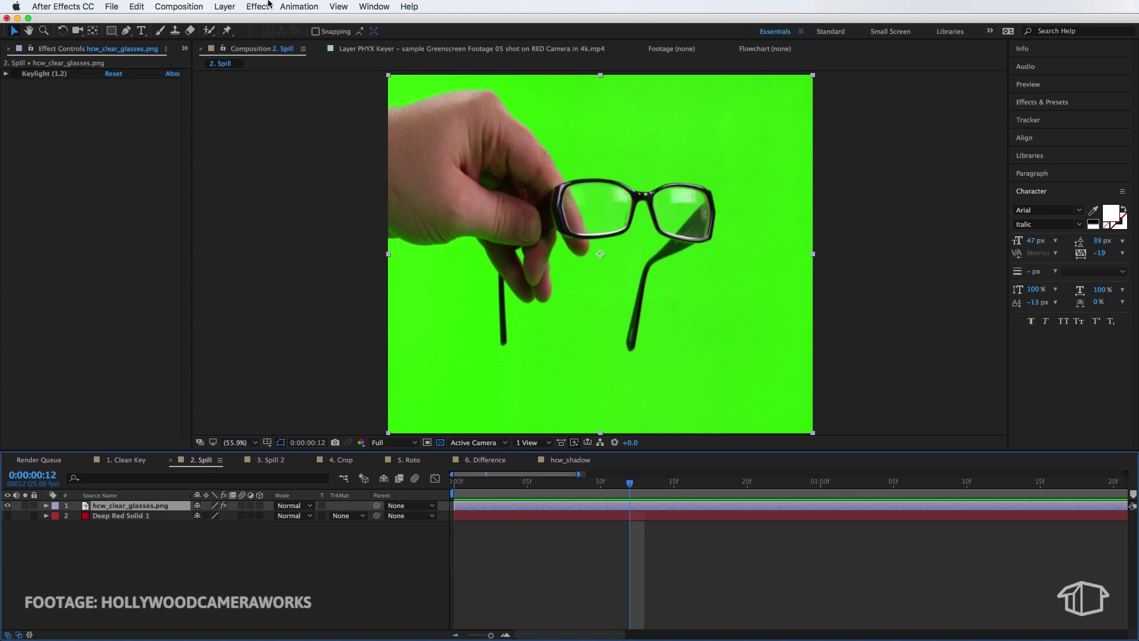
{"action": "left_click", "coordinate": [268, 4]}
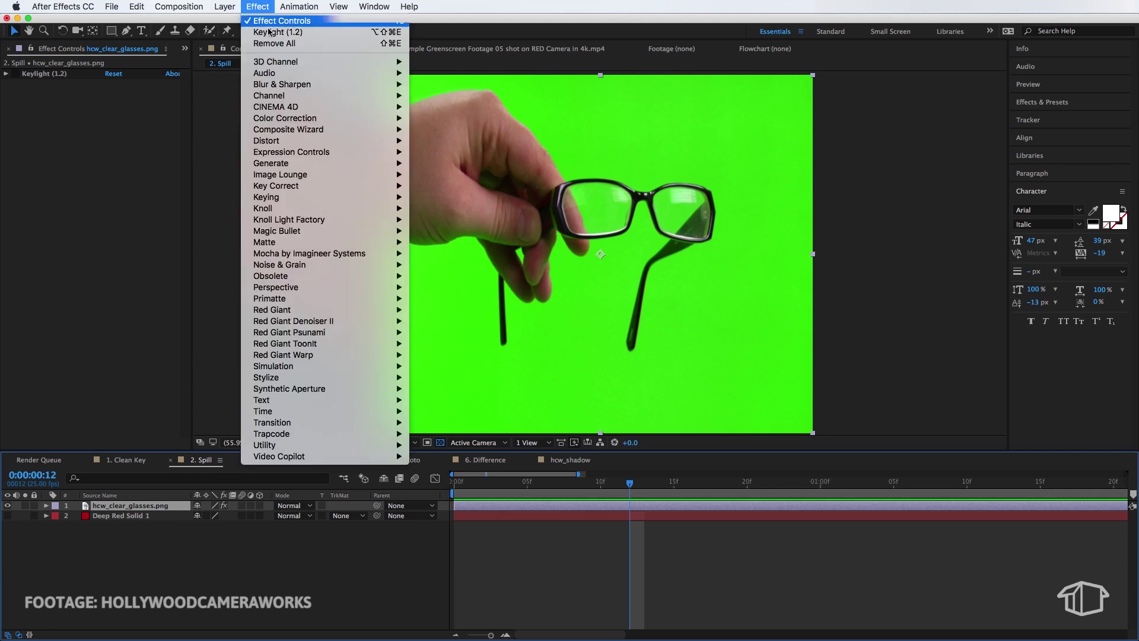
{"action": "mouse_move", "coordinate": [306, 198]}
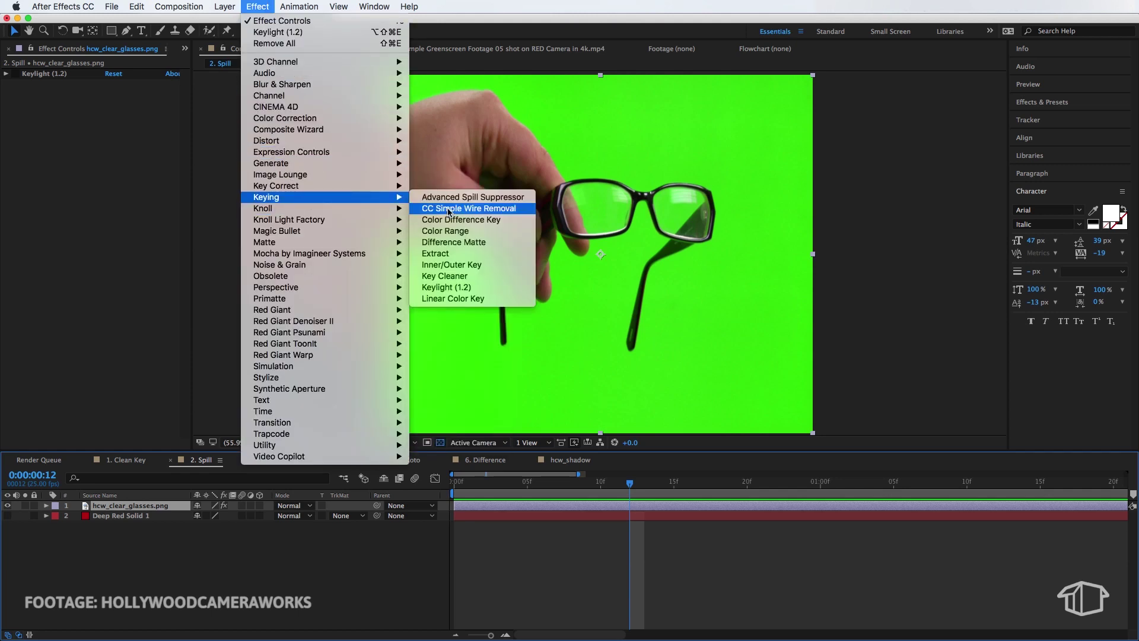
{"action": "left_click", "coordinate": [451, 287]}
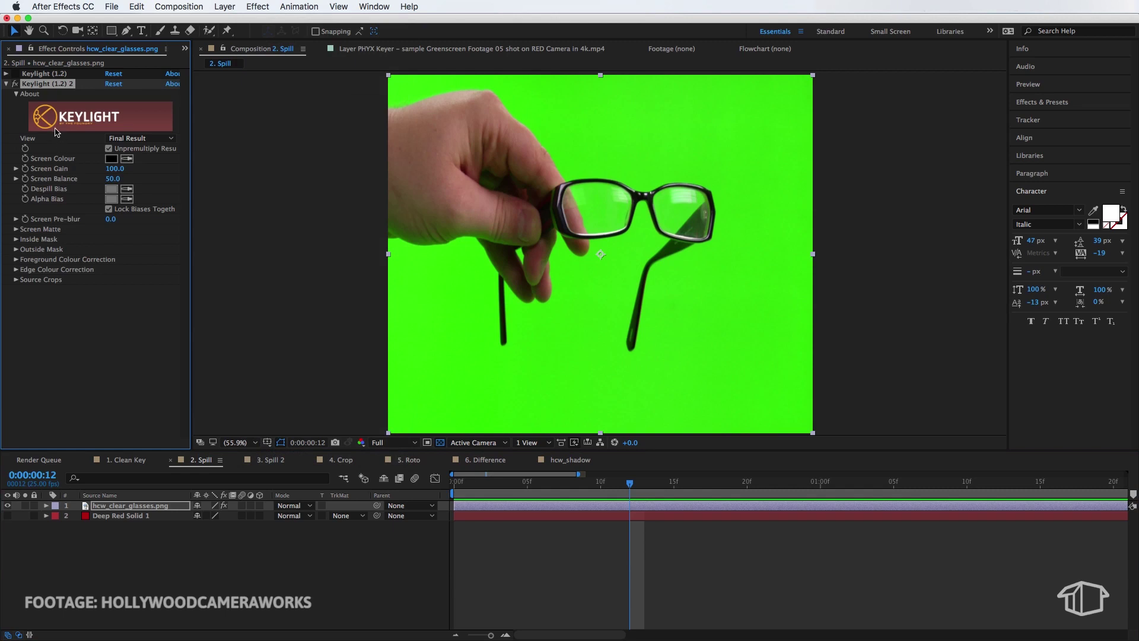
{"action": "left_click", "coordinate": [127, 159]}
{"action": "left_click", "coordinate": [737, 137]}
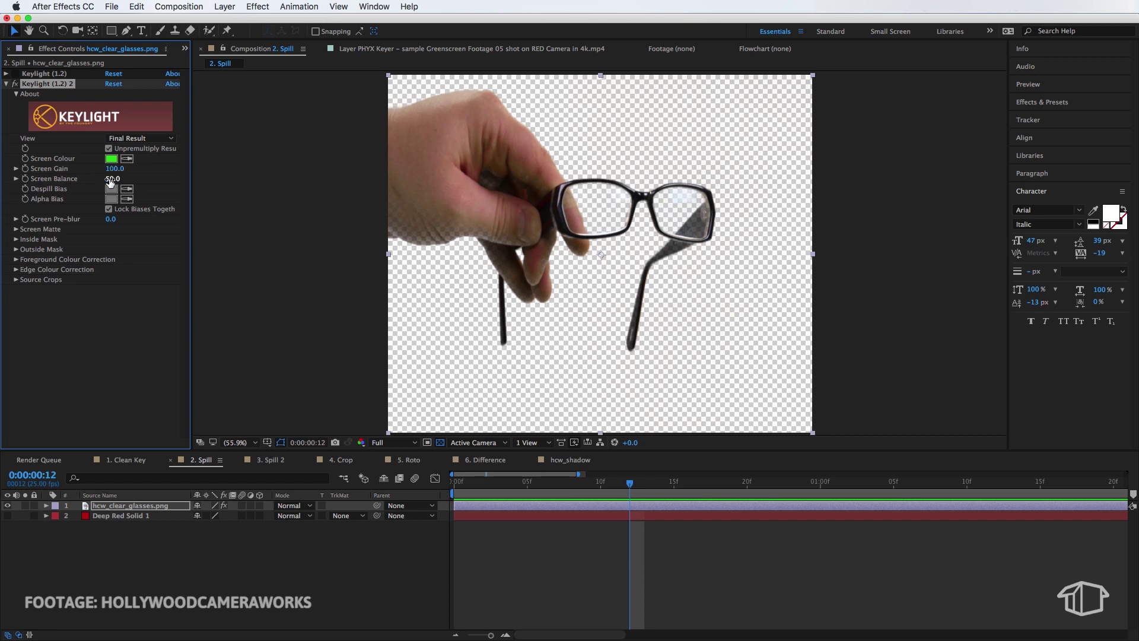
{"action": "left_click_drag", "start_coordinate": [113, 179], "coordinate": [104, 183]}
{"action": "left_click", "coordinate": [16, 229]}
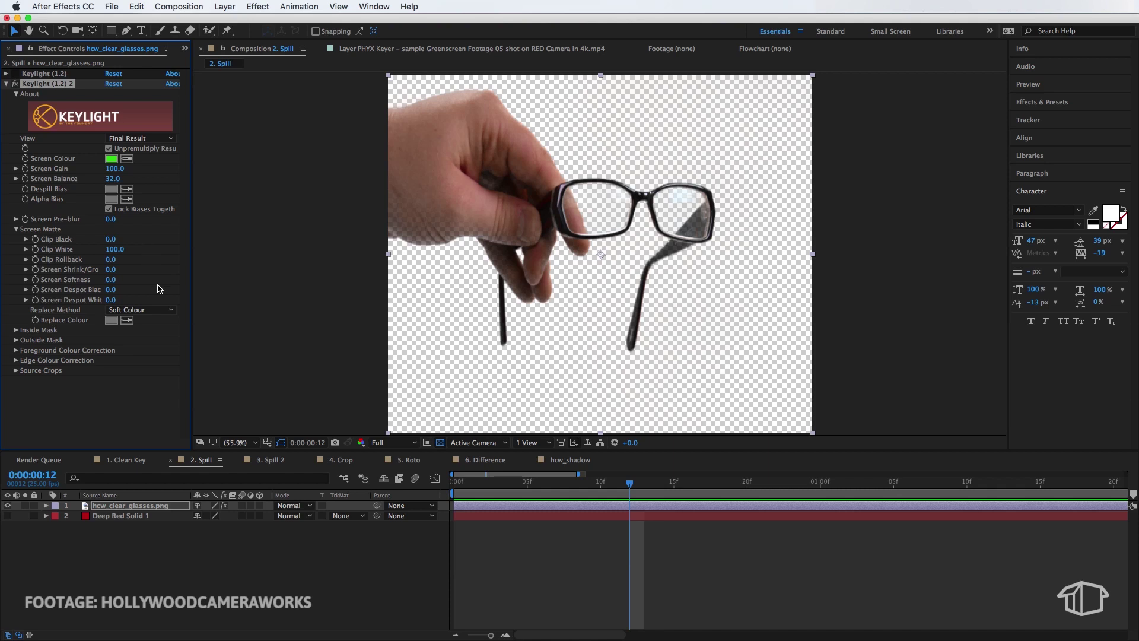
{"action": "left_click", "coordinate": [8, 516]}
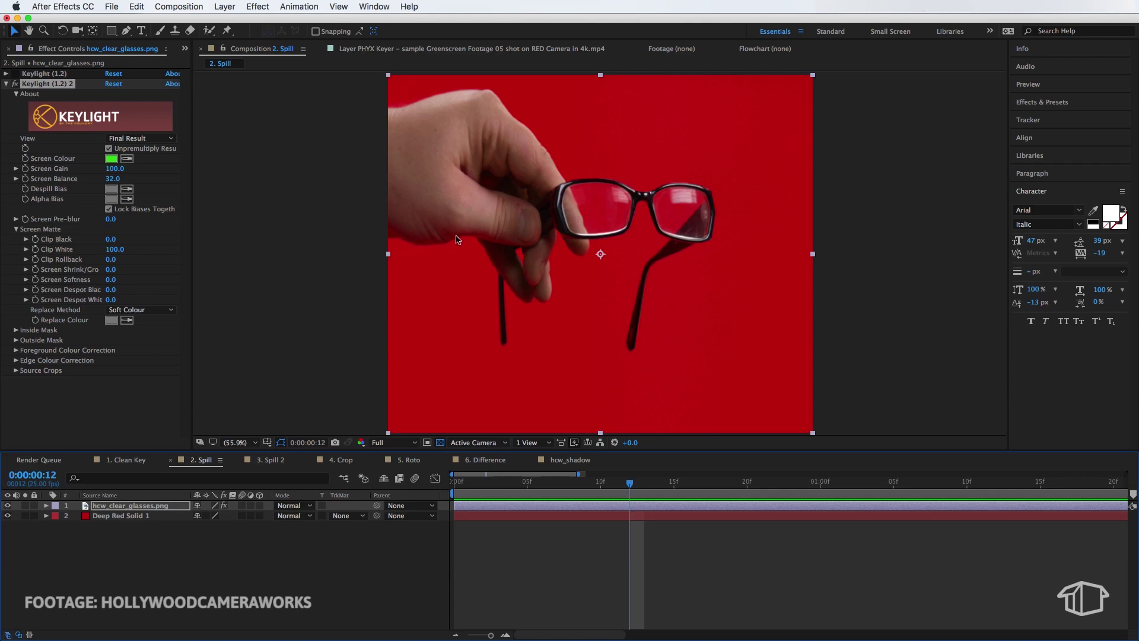
{"action": "left_click", "coordinate": [223, 506]}
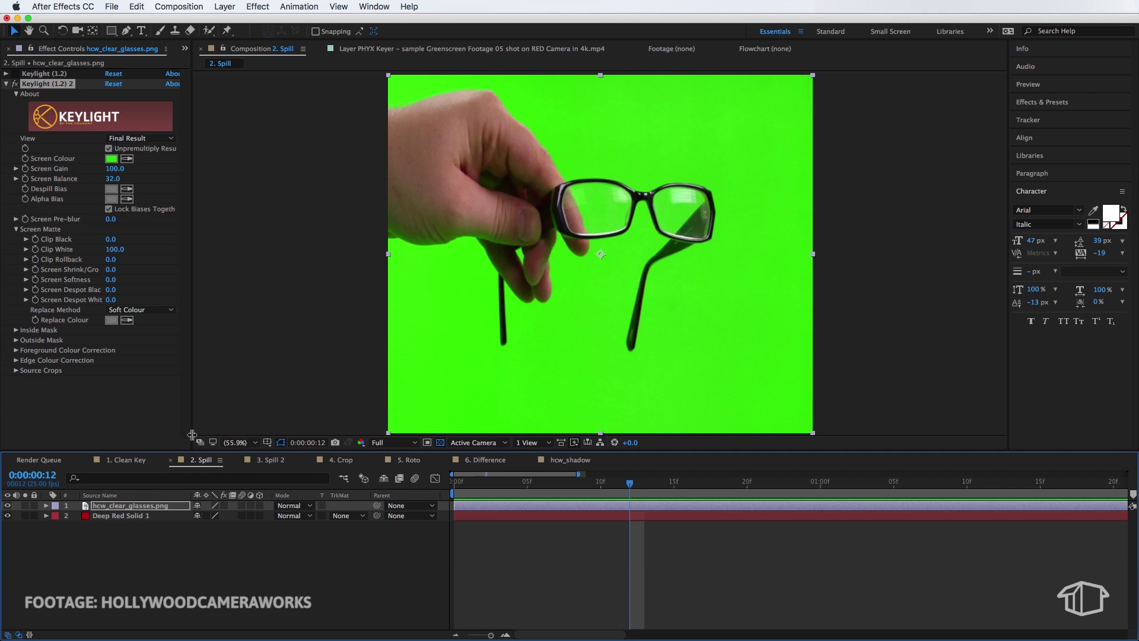
{"action": "left_click", "coordinate": [224, 506]}
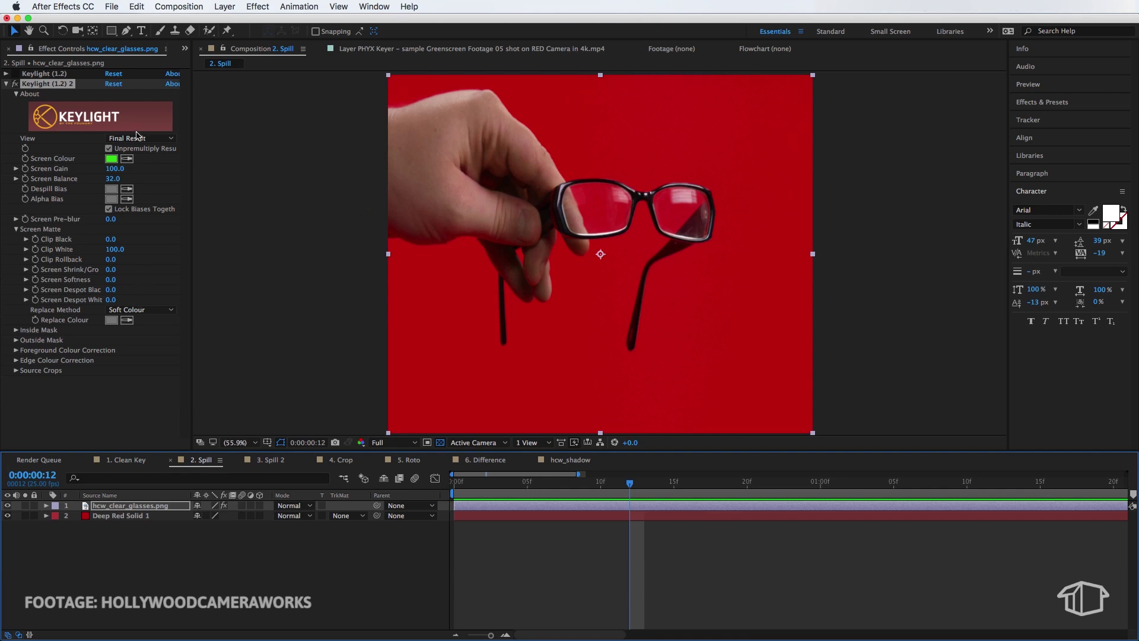
- Check the glasses matte in Screen Matte view, then set Clip Black 23, Clip White 50 and Screen Balance 22
{"action": "left_click", "coordinate": [138, 138]}
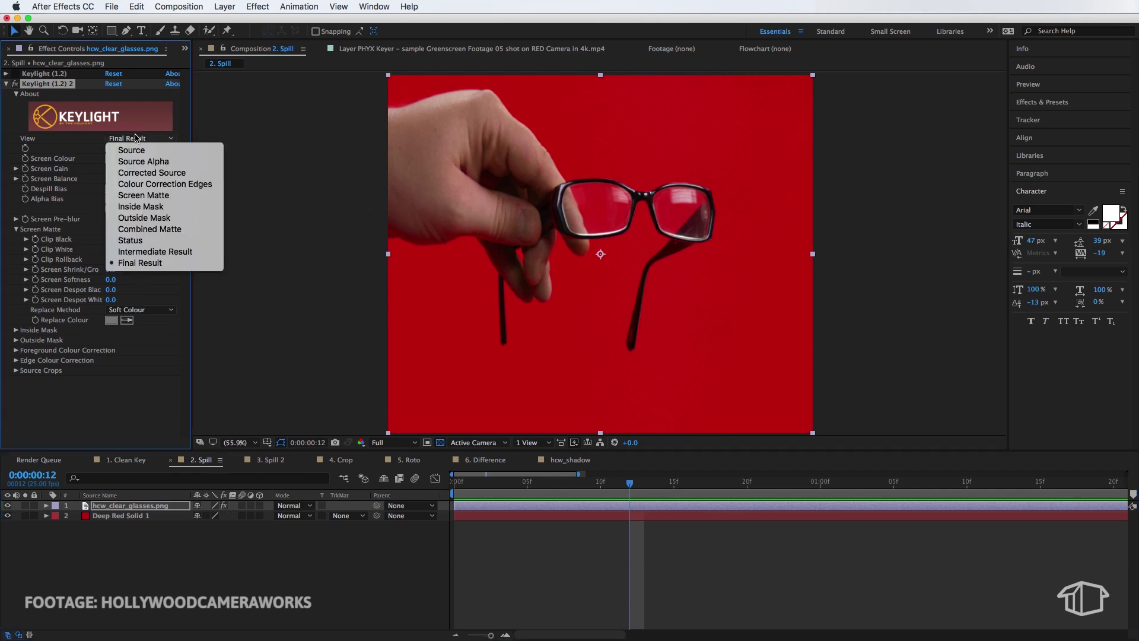
{"action": "left_click", "coordinate": [140, 196]}
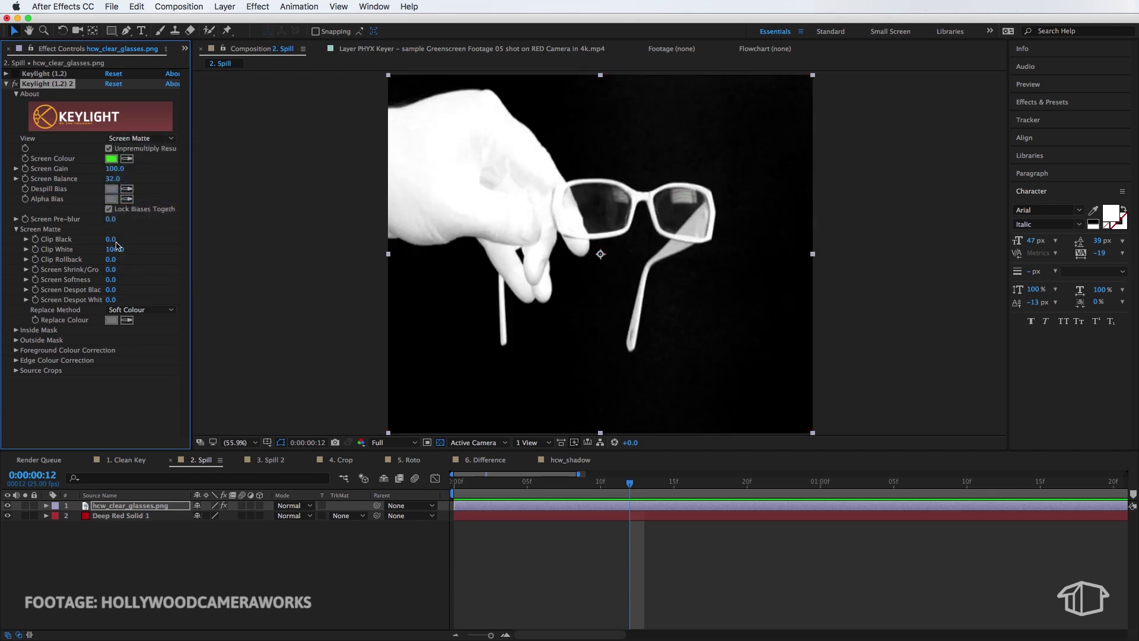
{"action": "mouse_move", "coordinate": [116, 250]}
{"action": "left_mouse_down"}
{"action": "mouse_move", "coordinate": [115, 238]}
{"action": "mouse_move", "coordinate": [109, 250]}
{"action": "left_mouse_up"}
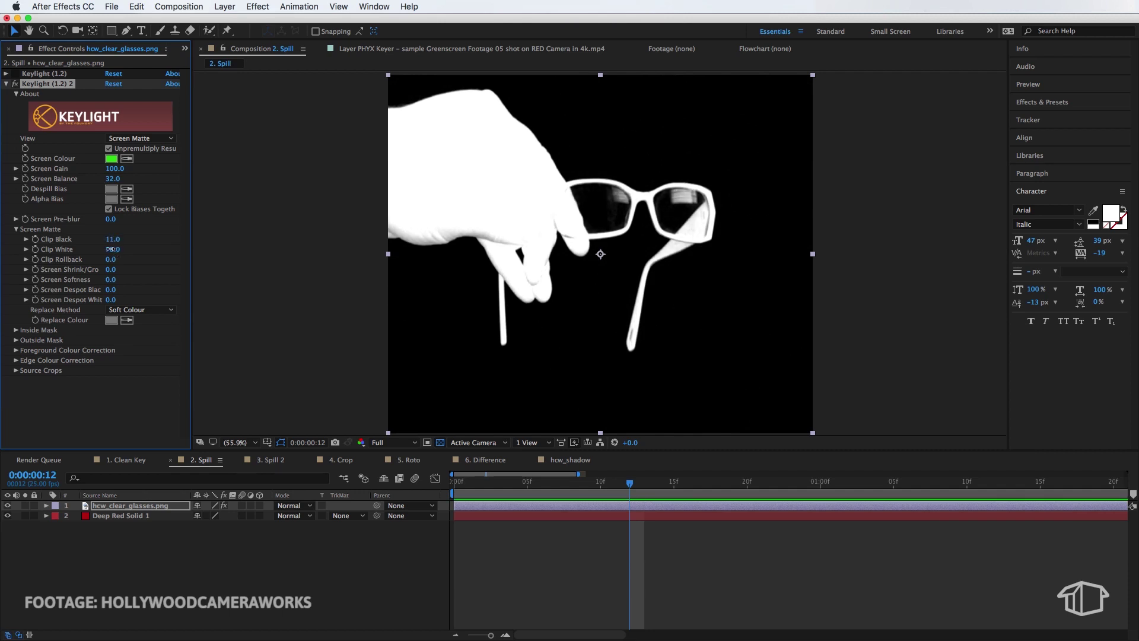
{"action": "left_click", "coordinate": [147, 139]}
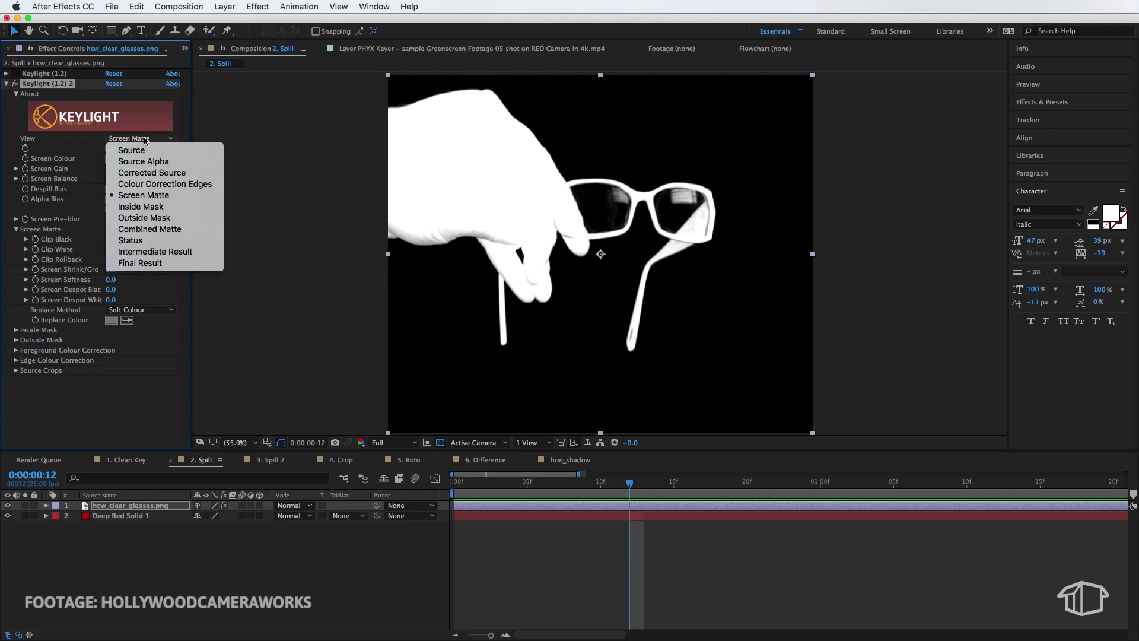
{"action": "left_click", "coordinate": [146, 263]}
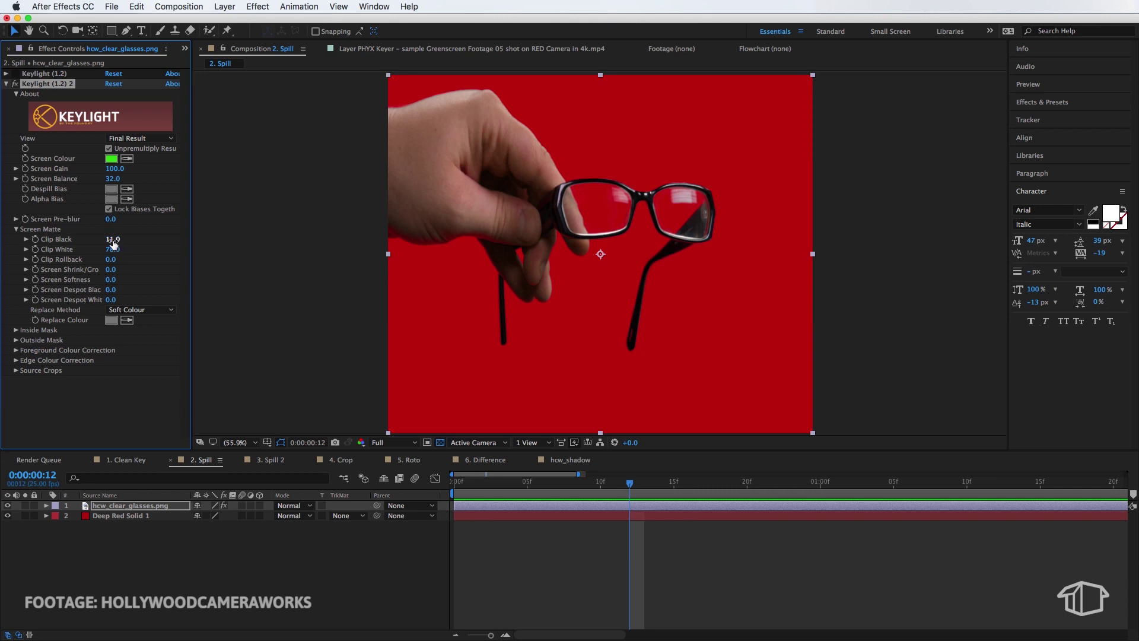
{"action": "left_click_drag", "start_coordinate": [113, 239], "coordinate": [105, 250]}
{"action": "mouse_move", "coordinate": [113, 180]}
{"action": "left_mouse_down"}
{"action": "mouse_move", "coordinate": [101, 180]}
{"action": "mouse_move", "coordinate": [138, 179]}
{"action": "mouse_move", "coordinate": [112, 181]}
{"action": "left_mouse_up"}
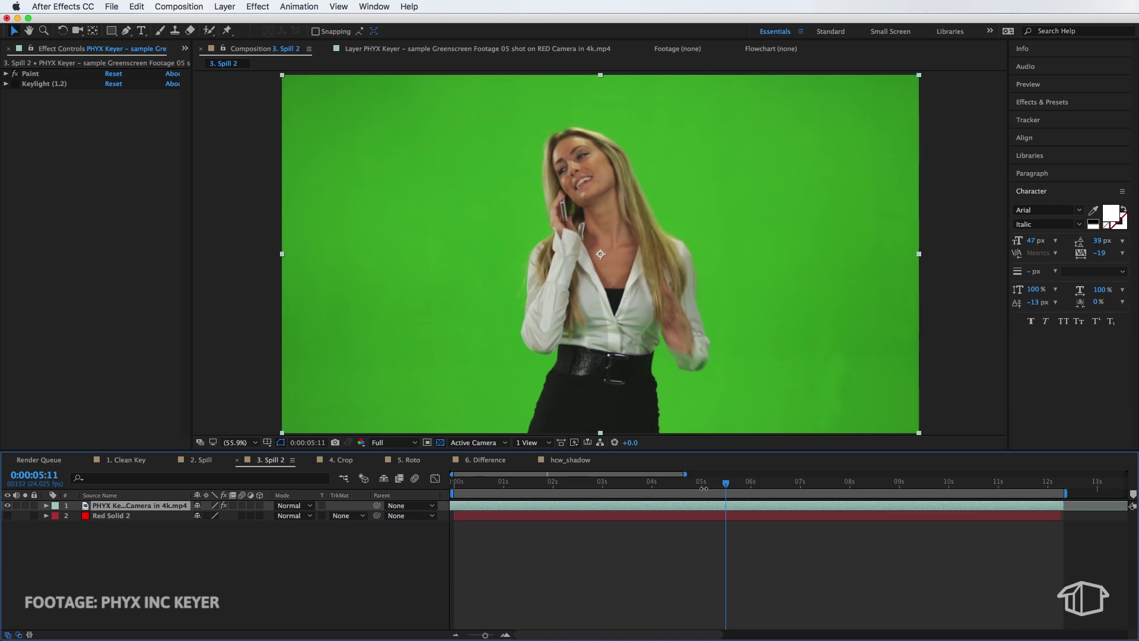
- Move to 0:00:03:08 and apply Keylight (1.2) to the woman-on-phone clip
{"action": "left_click", "coordinate": [698, 487]}
{"action": "left_click_drag", "start_coordinate": [685, 488], "coordinate": [621, 487]}
{"action": "left_click", "coordinate": [246, 6]}
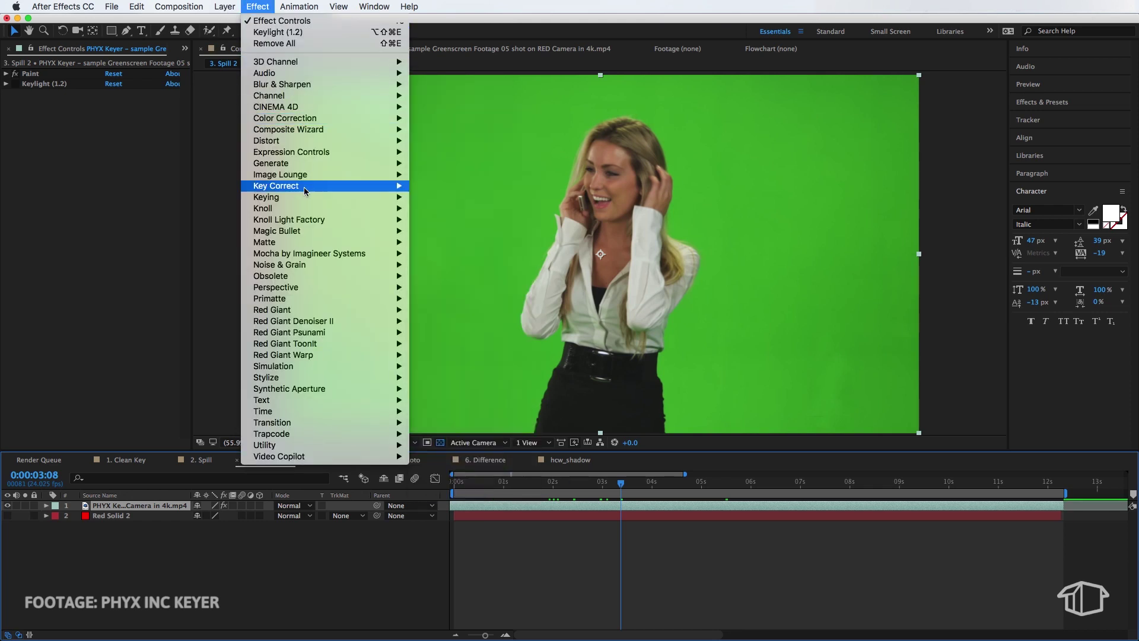
{"action": "mouse_move", "coordinate": [301, 197]}
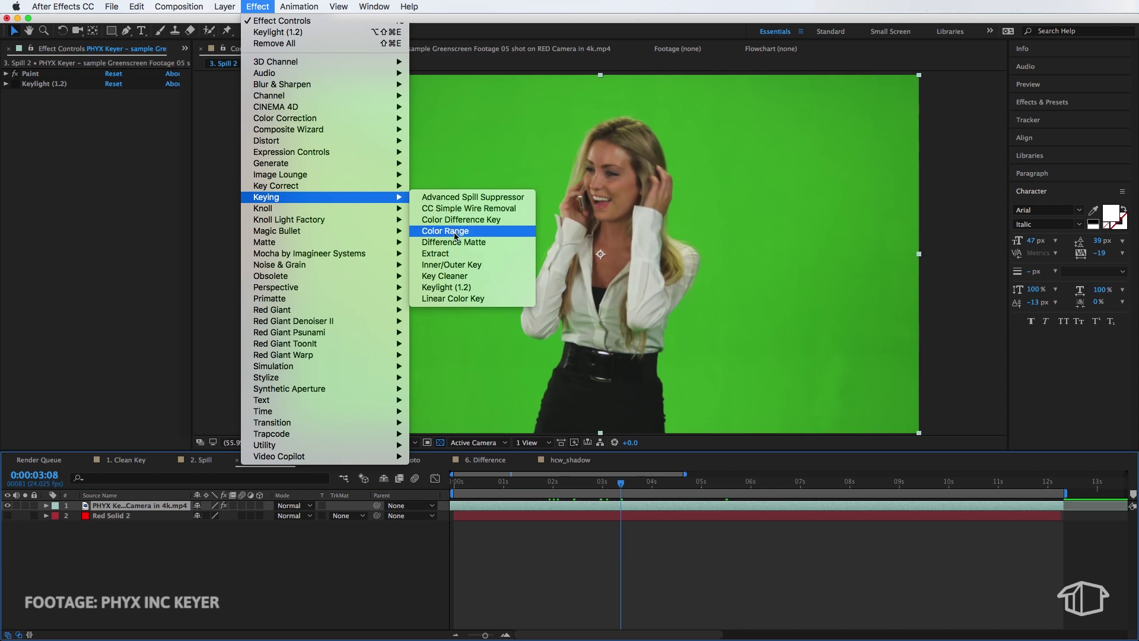
{"action": "left_click", "coordinate": [449, 287]}
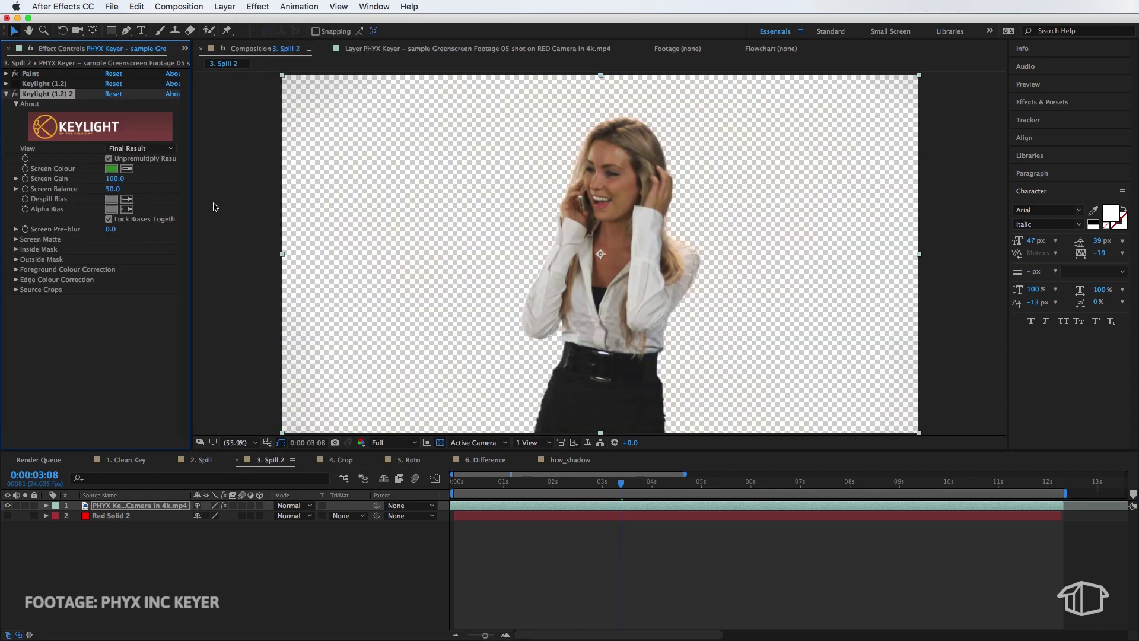
- Raise Screen Gain, then set the woman's Screen Matte to Clip Black 10 and Clip White 64
{"action": "mouse_move", "coordinate": [109, 180]}
{"action": "left_mouse_down"}
{"action": "mouse_move", "coordinate": [136, 177]}
{"action": "mouse_move", "coordinate": [106, 182]}
{"action": "mouse_move", "coordinate": [115, 182]}
{"action": "left_mouse_up"}
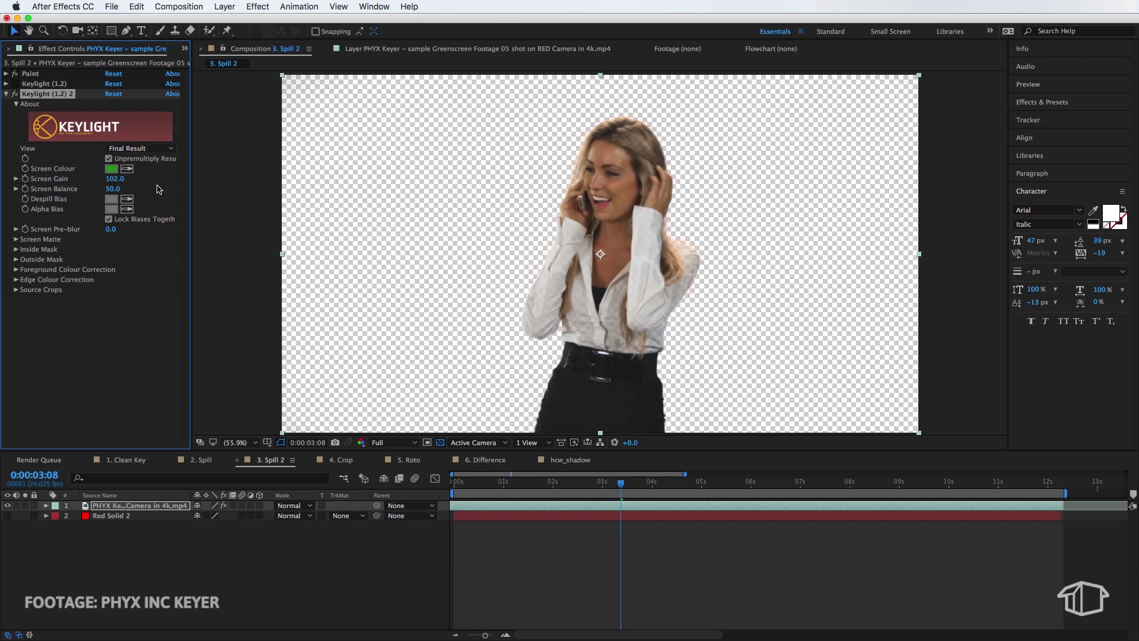
{"action": "left_click", "coordinate": [148, 153]}
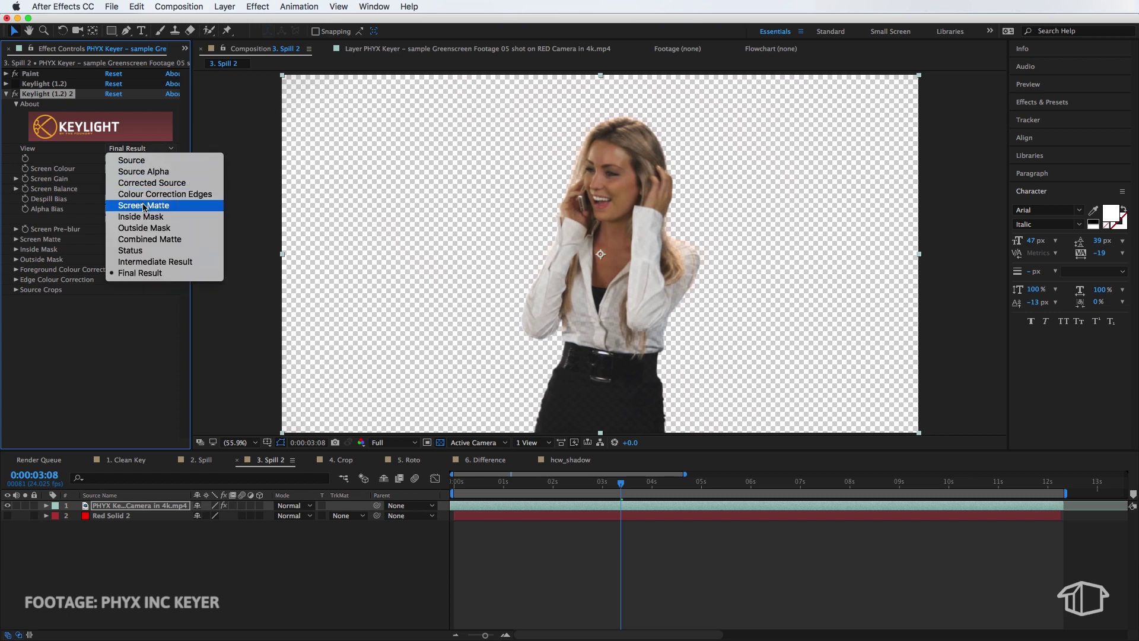
{"action": "key", "text": "Escape"}
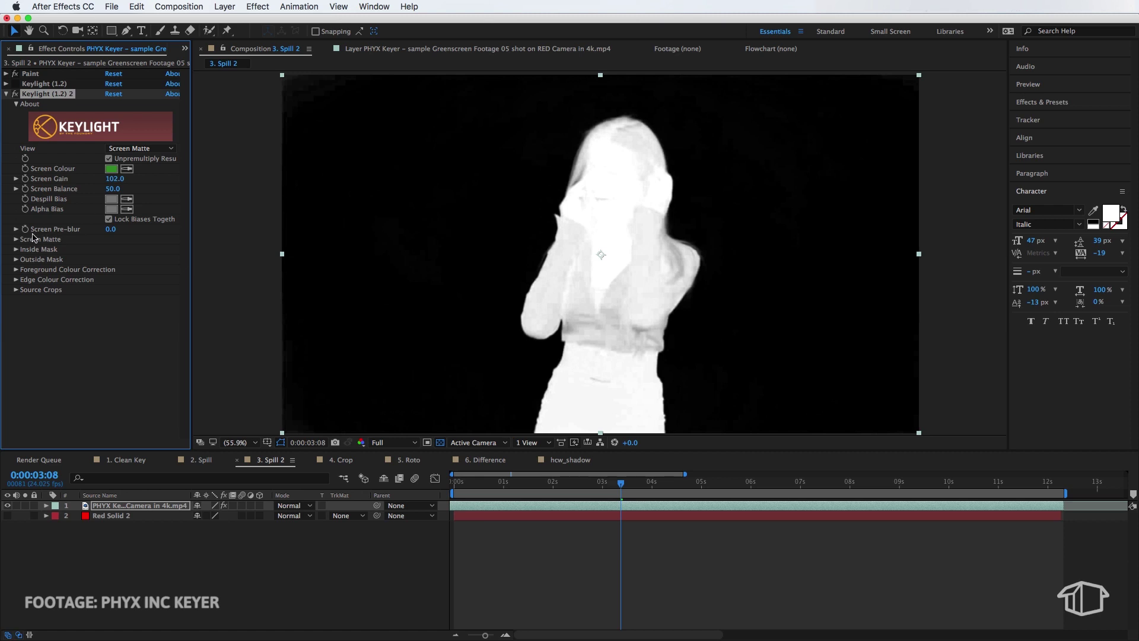
{"action": "left_click", "coordinate": [16, 240]}
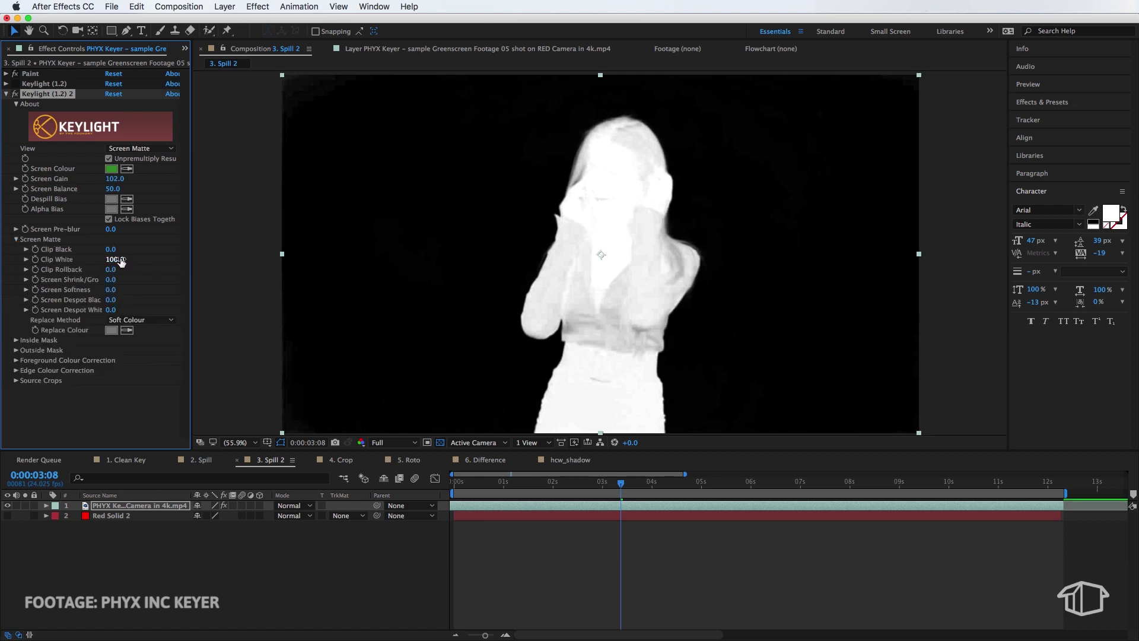
{"action": "mouse_move", "coordinate": [121, 261]}
{"action": "left_mouse_down"}
{"action": "mouse_move", "coordinate": [104, 259]}
{"action": "mouse_move", "coordinate": [115, 249]}
{"action": "left_mouse_up"}
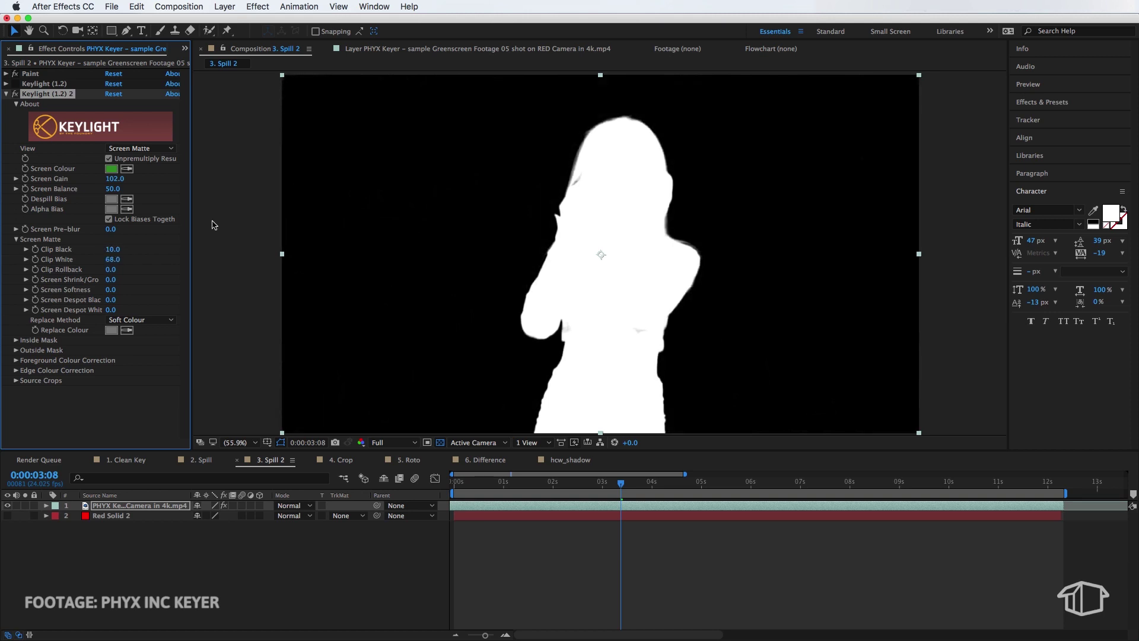
{"action": "left_click_drag", "start_coordinate": [114, 259], "coordinate": [112, 258]}
{"action": "left_click", "coordinate": [140, 149]}
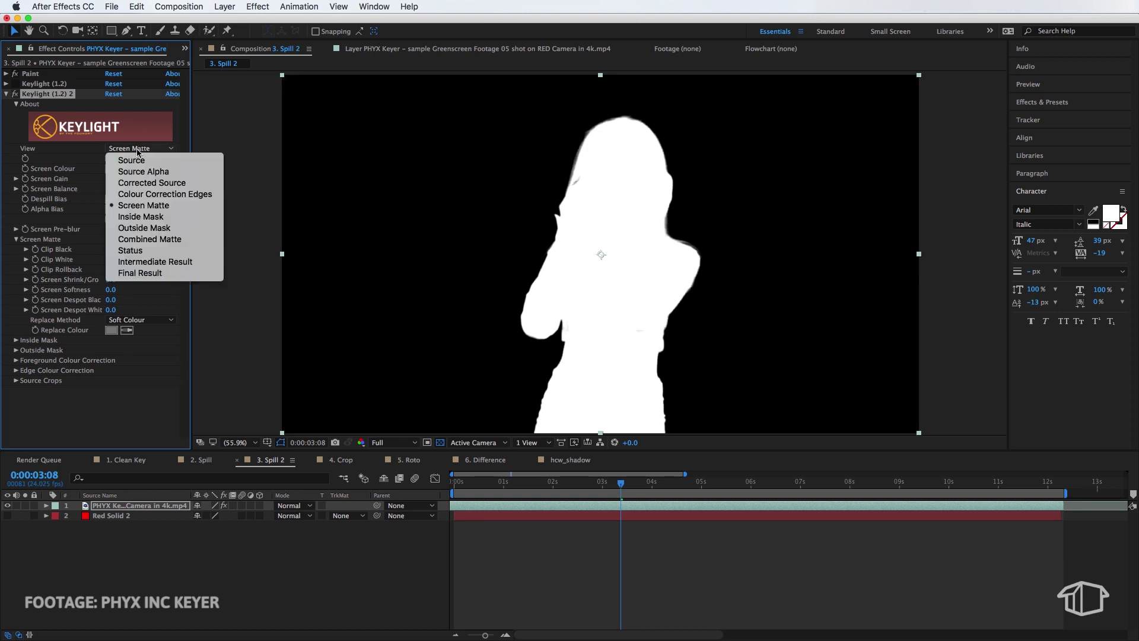
- Return to Final Result view, set Screen Shrink/Grow to -2.3 and increase Screen Softness
{"action": "left_click", "coordinate": [129, 273]}
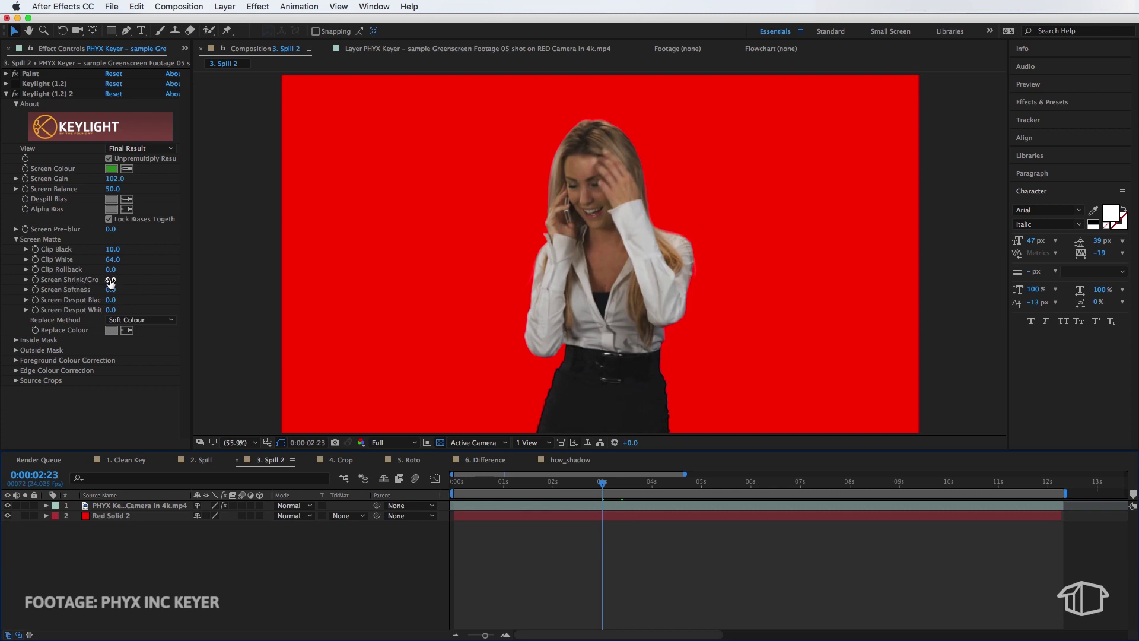
{"action": "left_click_drag", "start_coordinate": [110, 283], "coordinate": [97, 280]}
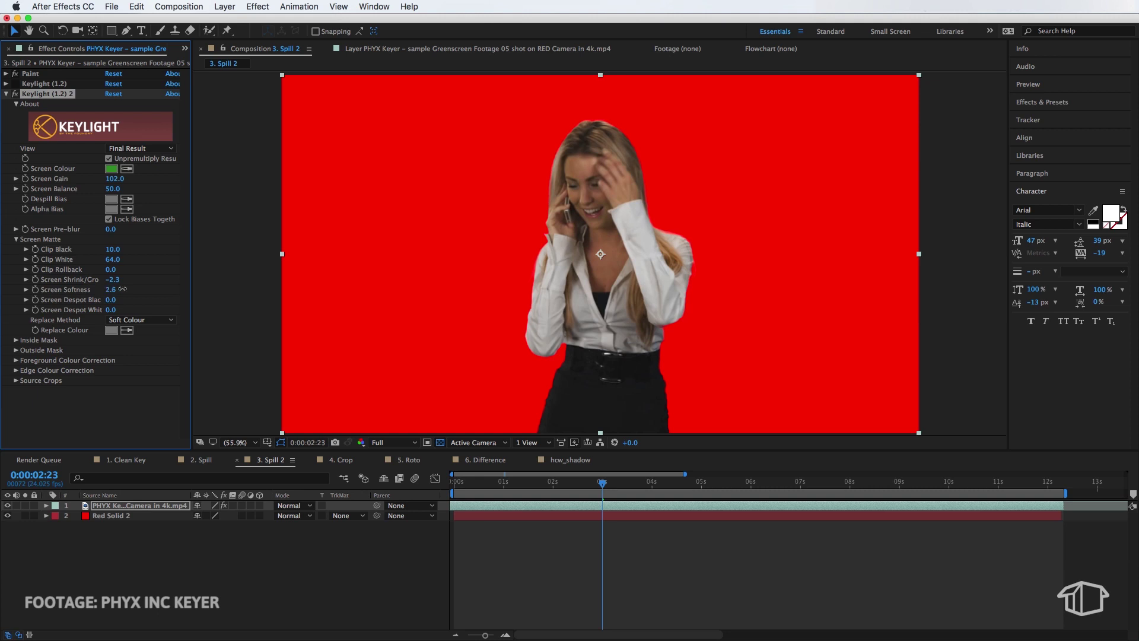
{"action": "left_click_drag", "start_coordinate": [133, 289], "coordinate": [164, 288]}
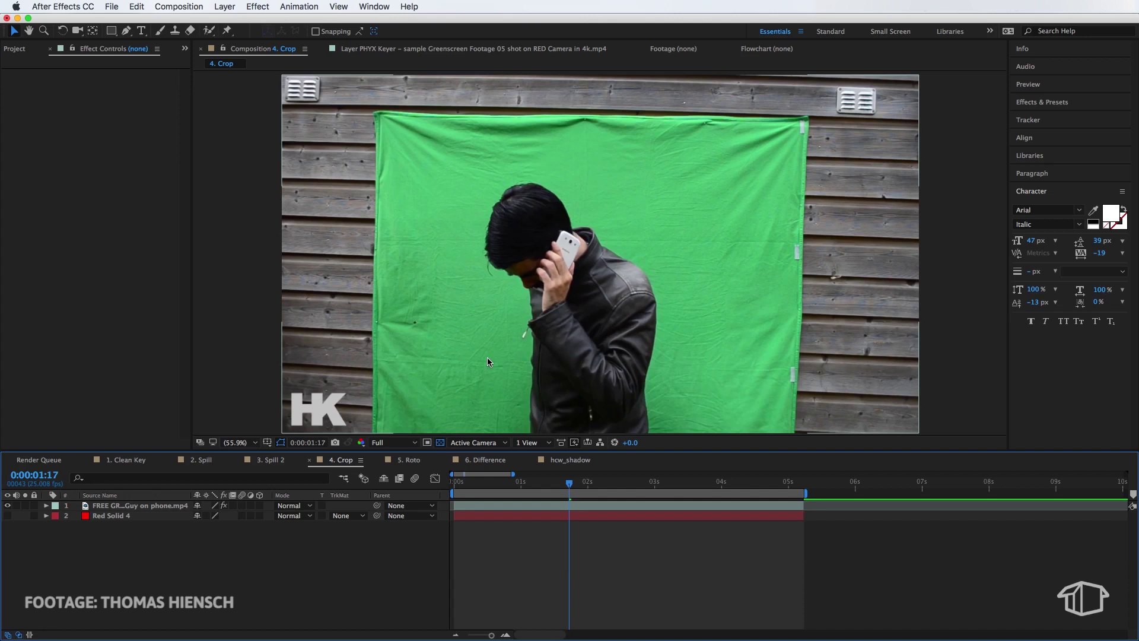
- At 0:00:01:11, draw a closed four-point mask around the green screen on the man-on-phone layer
{"action": "left_click", "coordinate": [498, 511]}
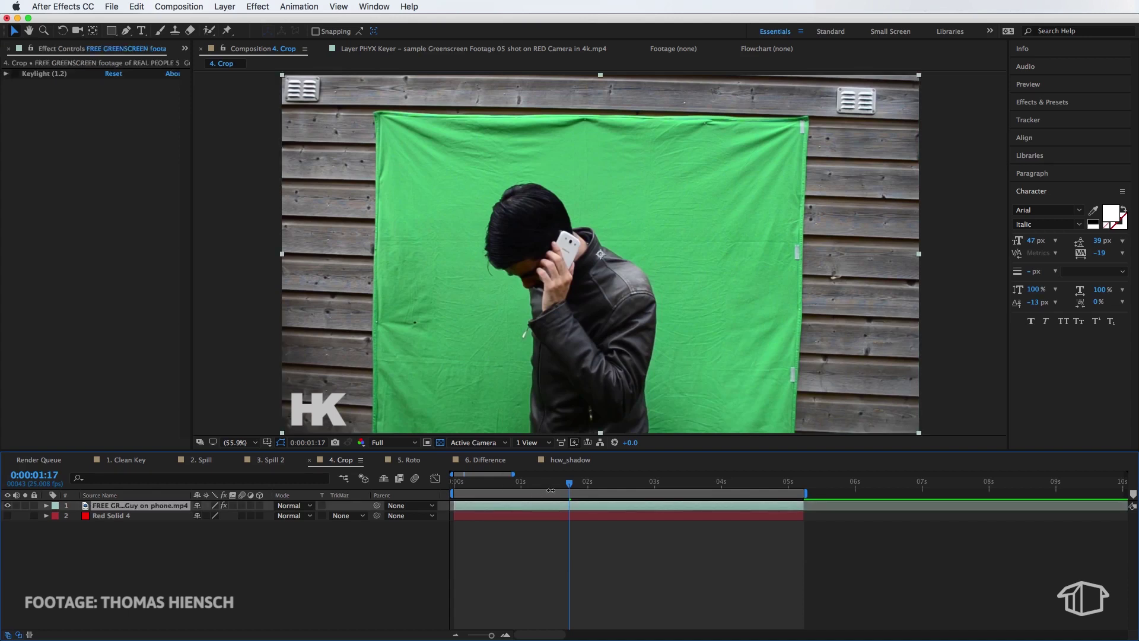
{"action": "left_click", "coordinate": [553, 486]}
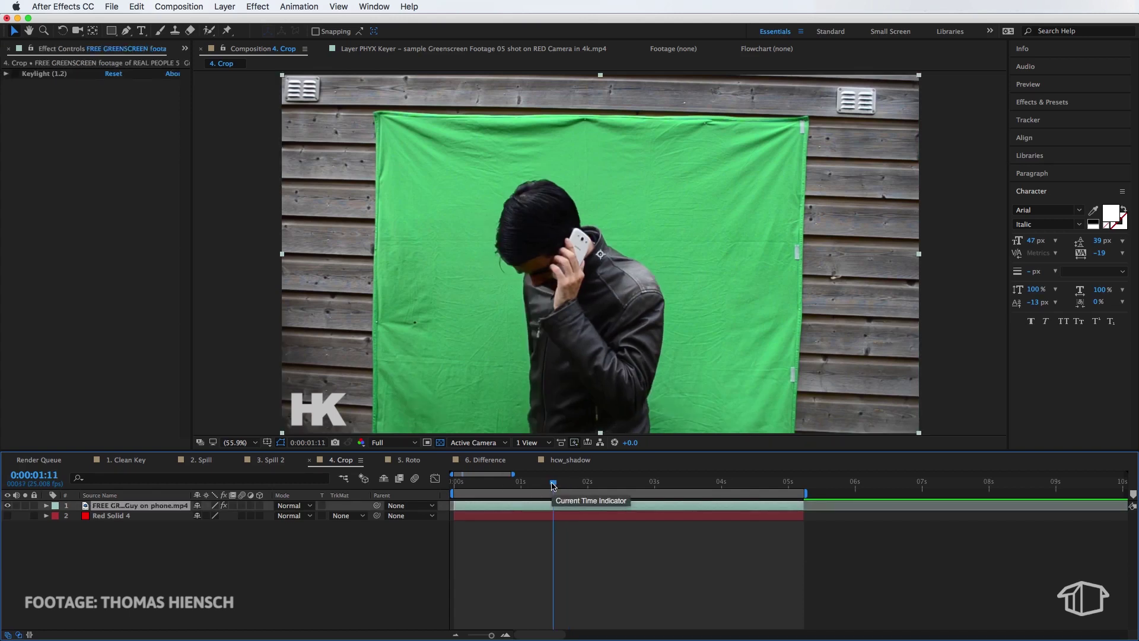
{"action": "key", "text": "g"}
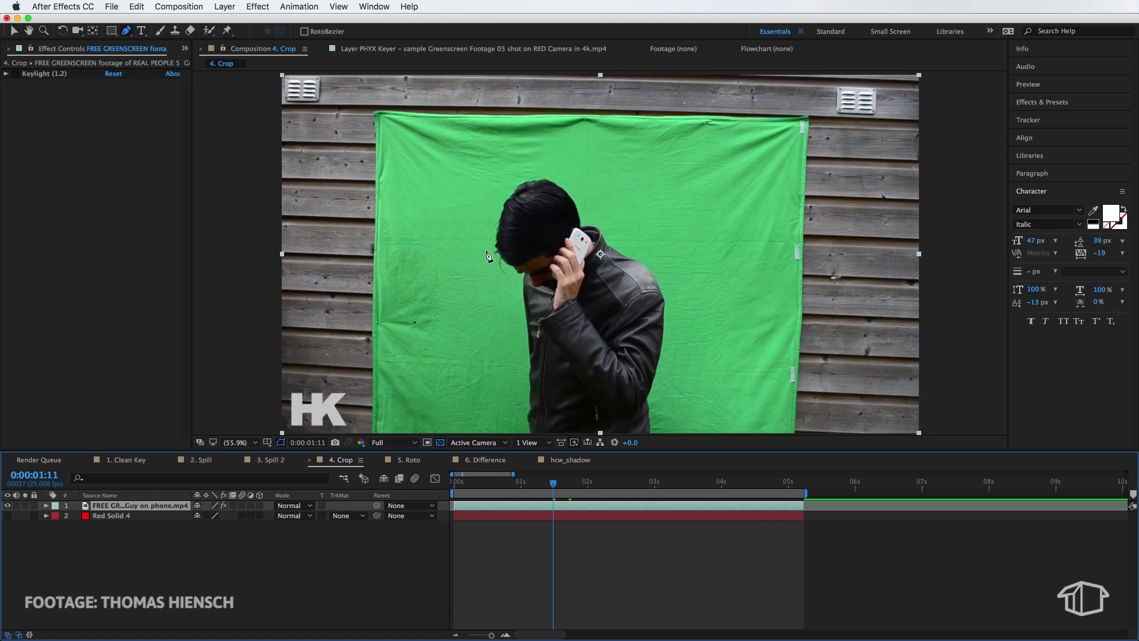
{"action": "left_click", "coordinate": [392, 125]}
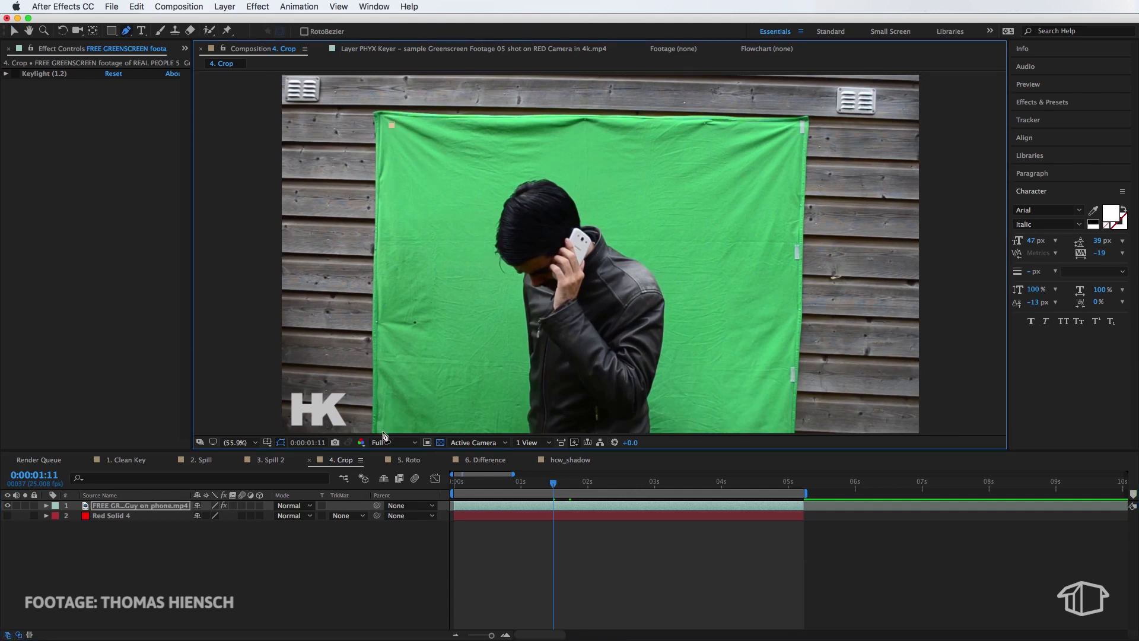
{"action": "left_click", "coordinate": [384, 432]}
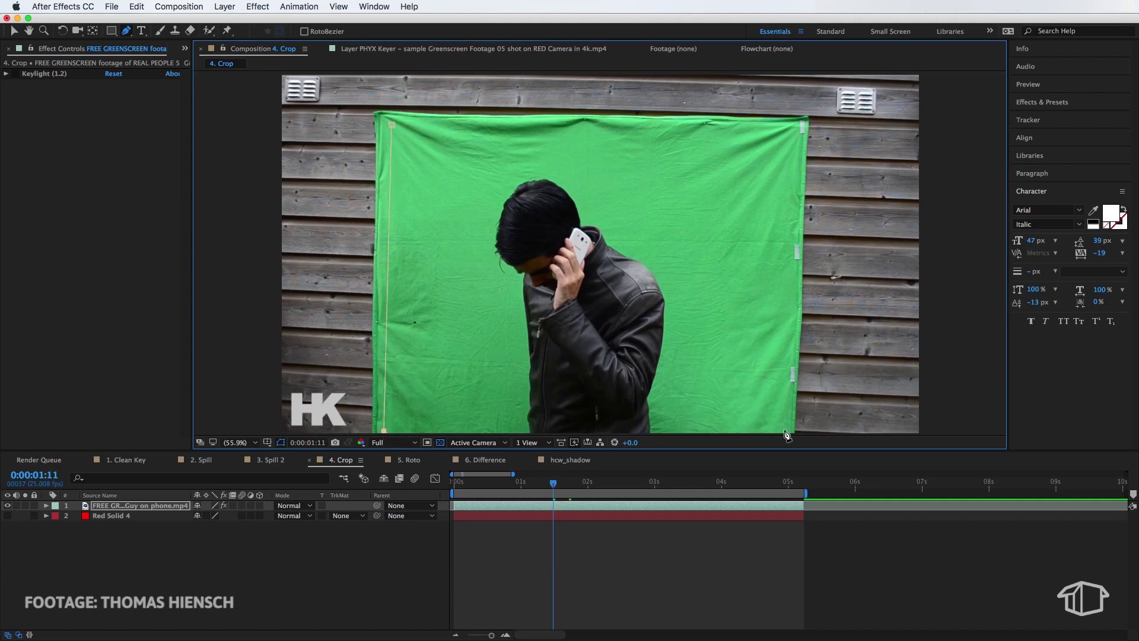
{"action": "left_click", "coordinate": [784, 430]}
{"action": "left_click", "coordinate": [791, 129]}
{"action": "left_click", "coordinate": [391, 125]}
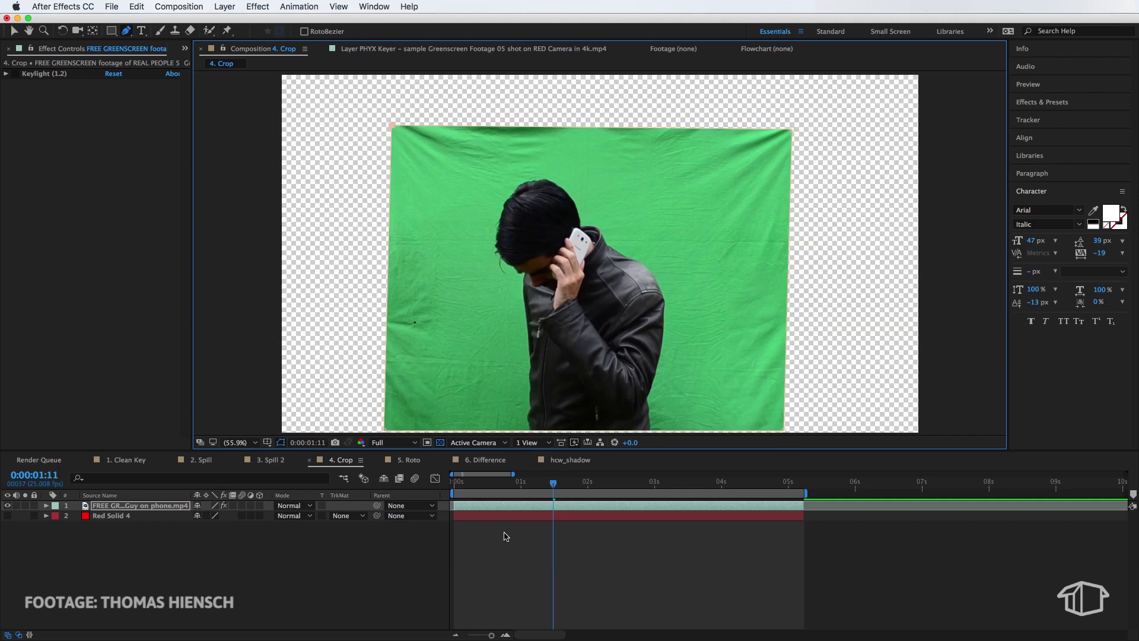
{"action": "left_click", "coordinate": [507, 537]}
{"action": "left_click", "coordinate": [492, 505]}
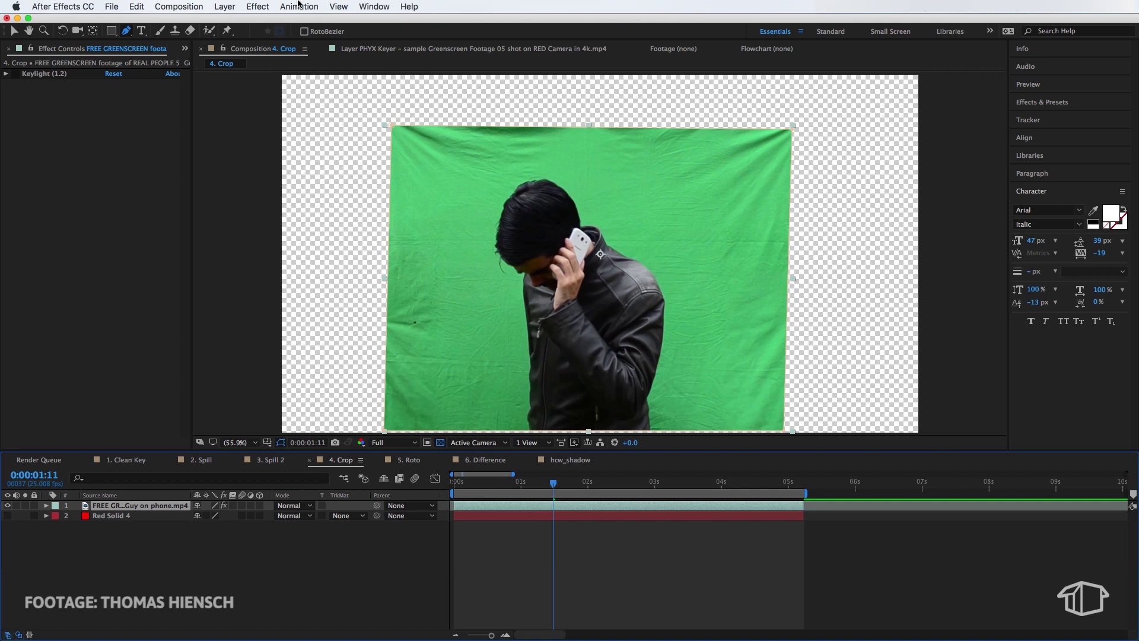
- Apply Keylight to the man-on-phone layer, sample the green backdrop, and set Screen Gain to 130
{"action": "left_click", "coordinate": [258, 7]}
{"action": "left_click", "coordinate": [272, 23]}
{"action": "left_click", "coordinate": [131, 159]}
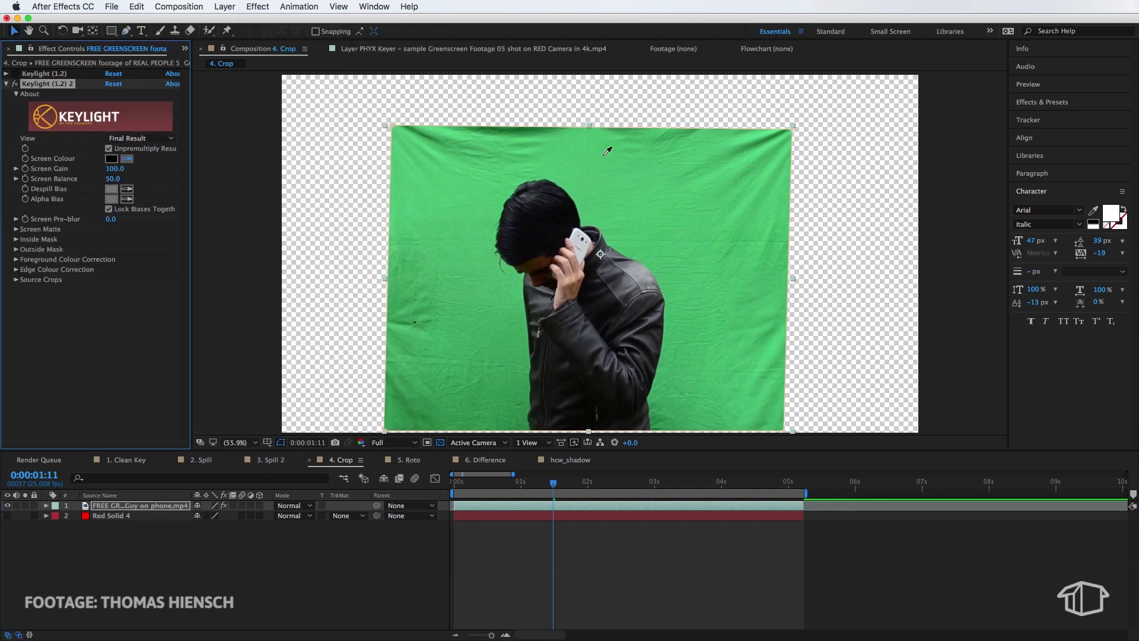
{"action": "left_click", "coordinate": [603, 156]}
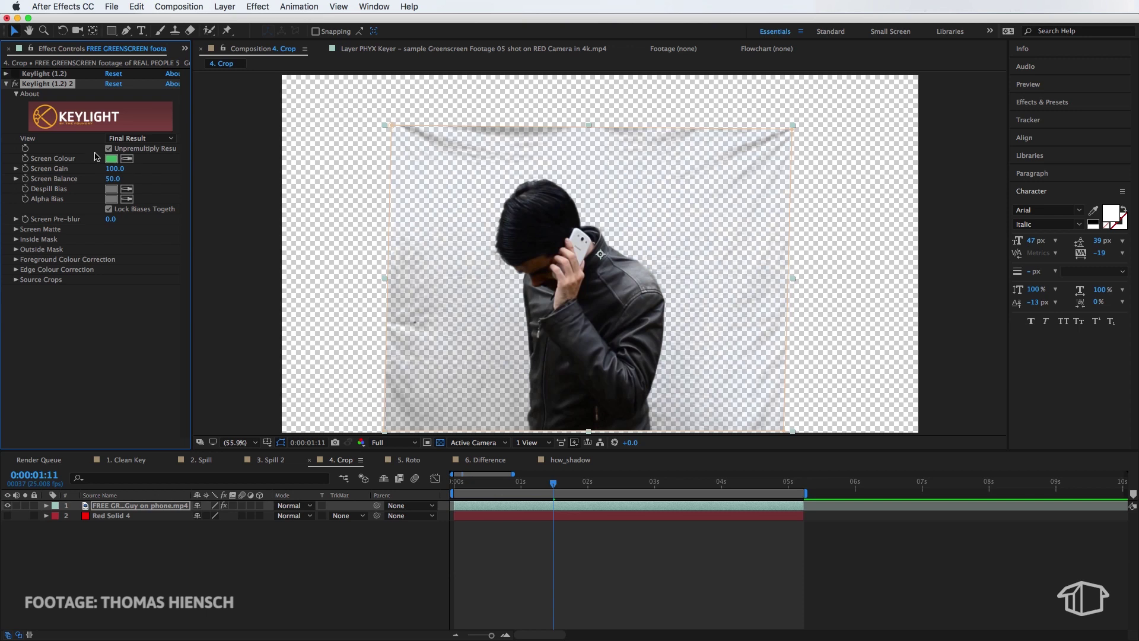
{"action": "left_click_drag", "start_coordinate": [113, 169], "coordinate": [128, 169]}
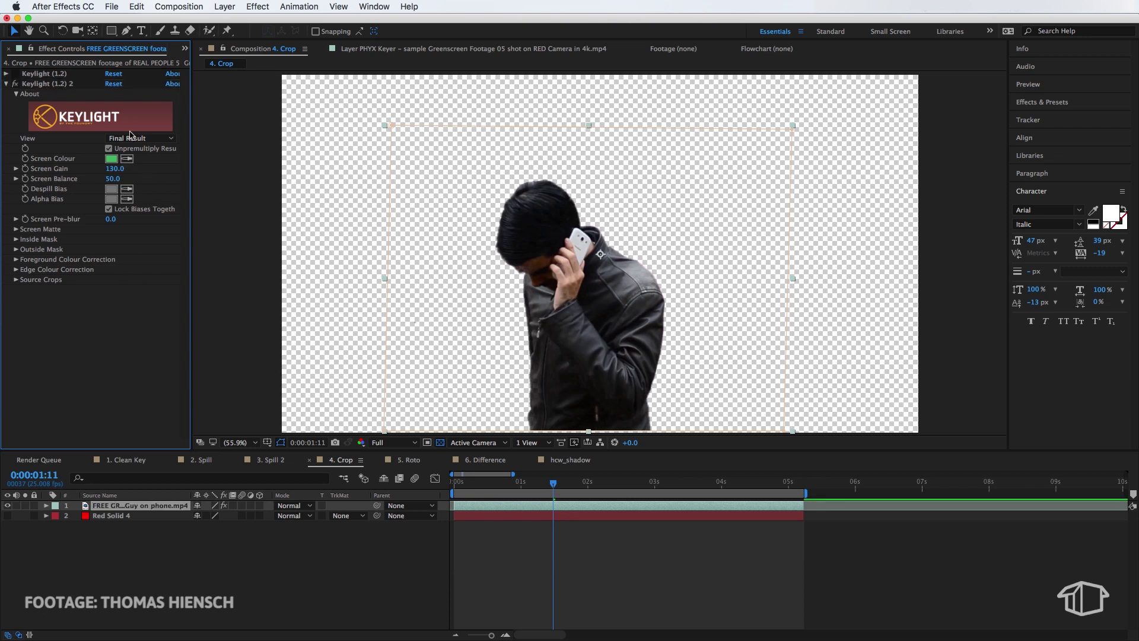
- Set Clip White 72 and Clip Black 13 in Screen Matte view, then open the Roto comp at 0:00:00:13
{"action": "left_click", "coordinate": [131, 139]}
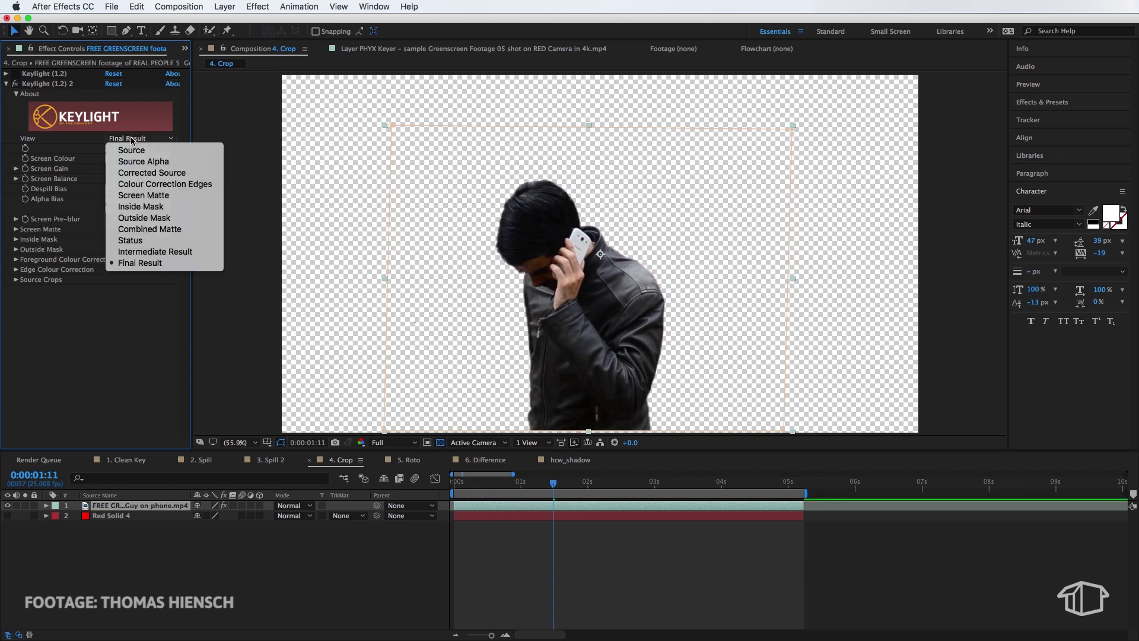
{"action": "left_click", "coordinate": [139, 196]}
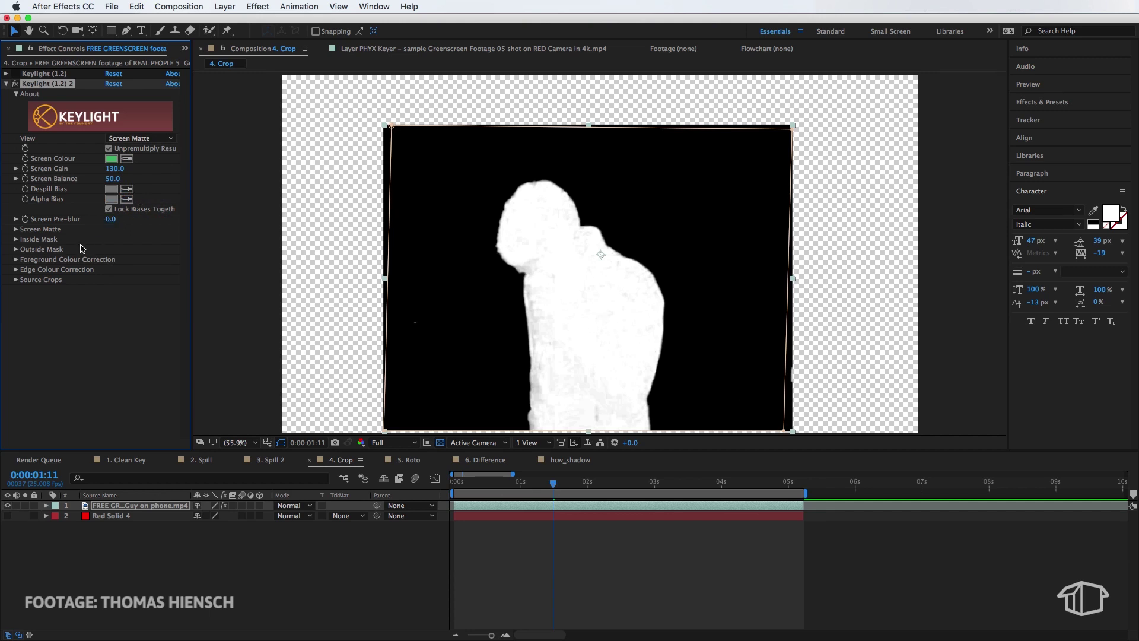
{"action": "left_click", "coordinate": [16, 229]}
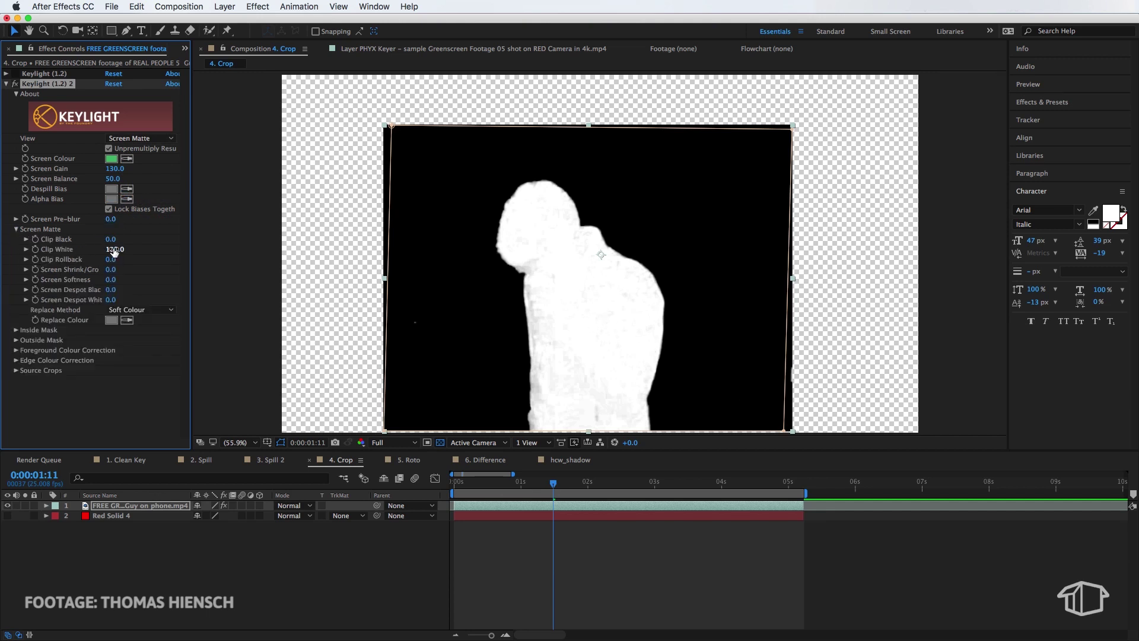
{"action": "left_click_drag", "start_coordinate": [111, 250], "coordinate": [96, 249]}
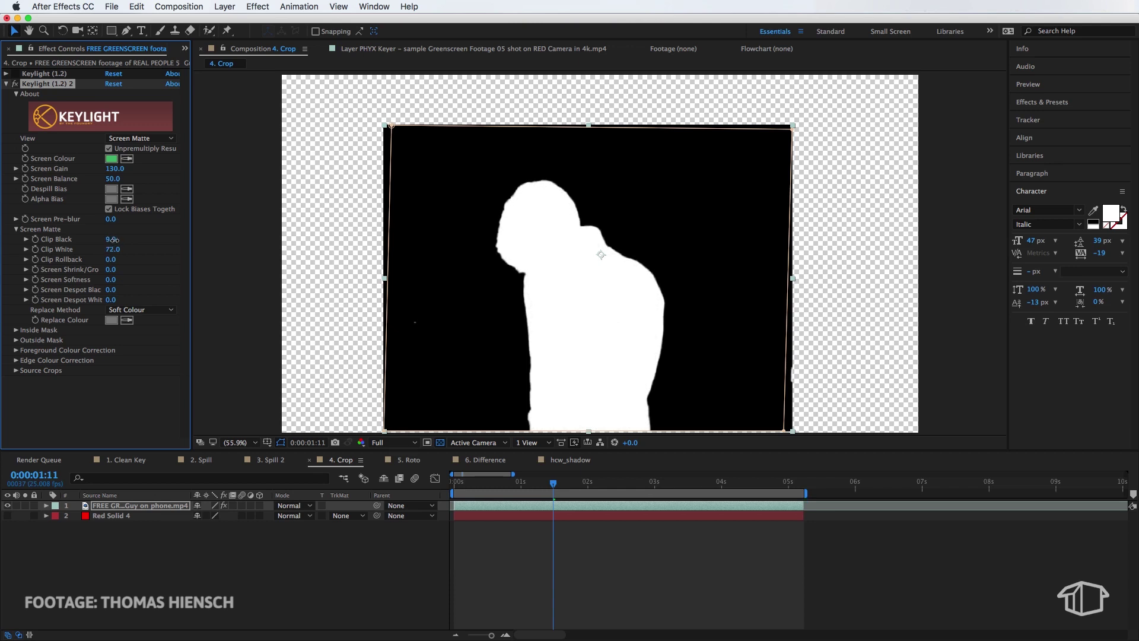
{"action": "left_click_drag", "start_coordinate": [118, 240], "coordinate": [123, 240]}
{"action": "left_click", "coordinate": [125, 137]}
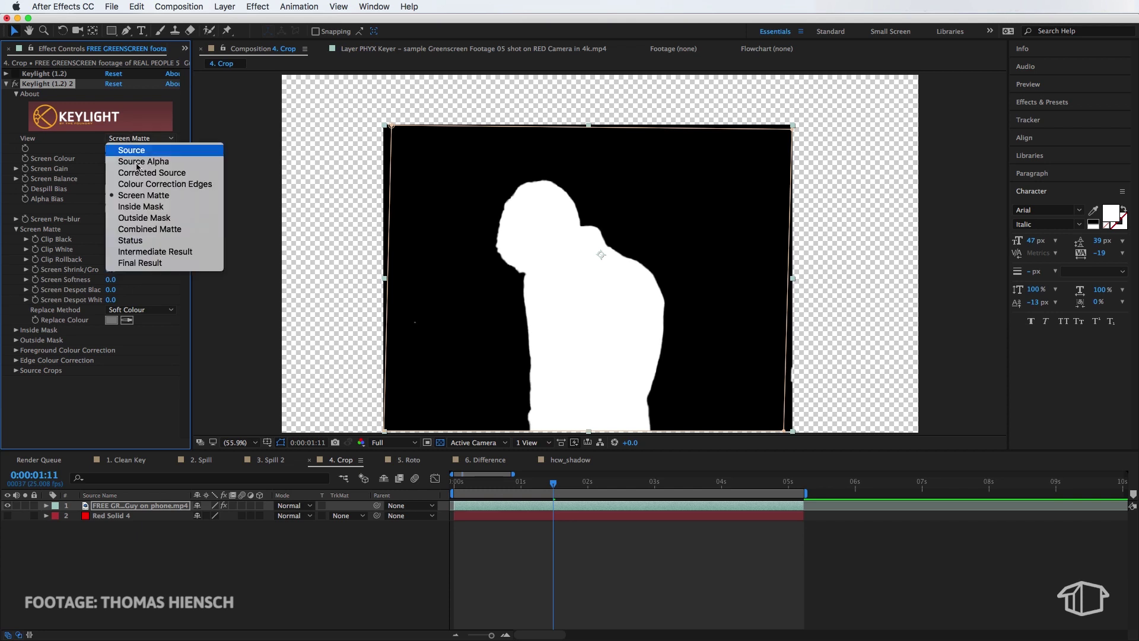
{"action": "left_click", "coordinate": [137, 264]}
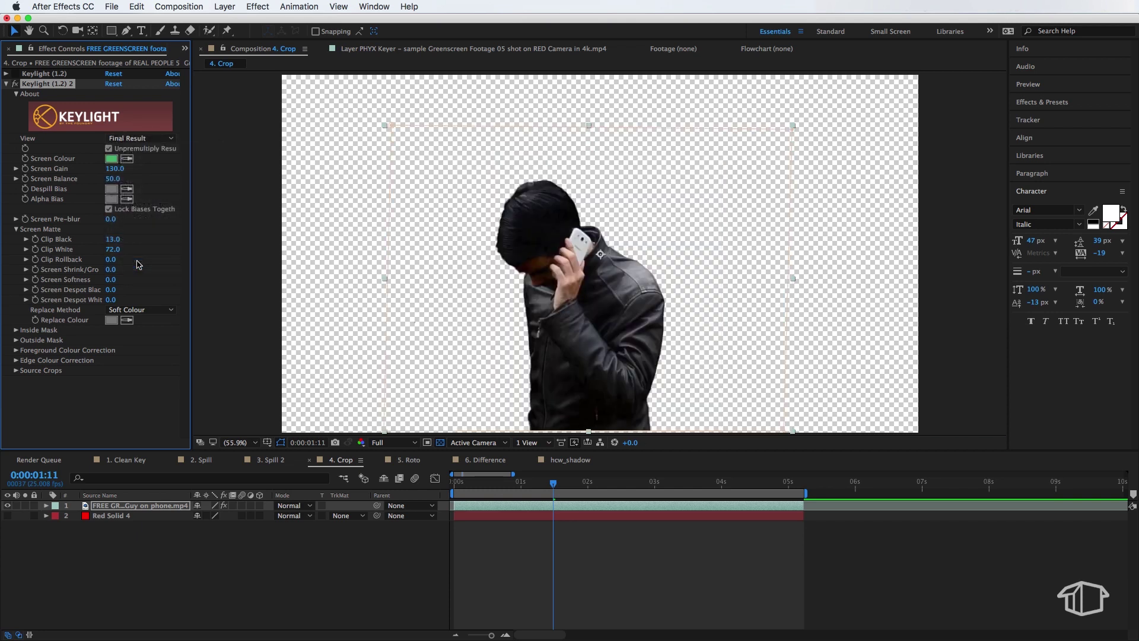
{"action": "left_click", "coordinate": [402, 466]}
{"action": "left_click", "coordinate": [553, 484]}
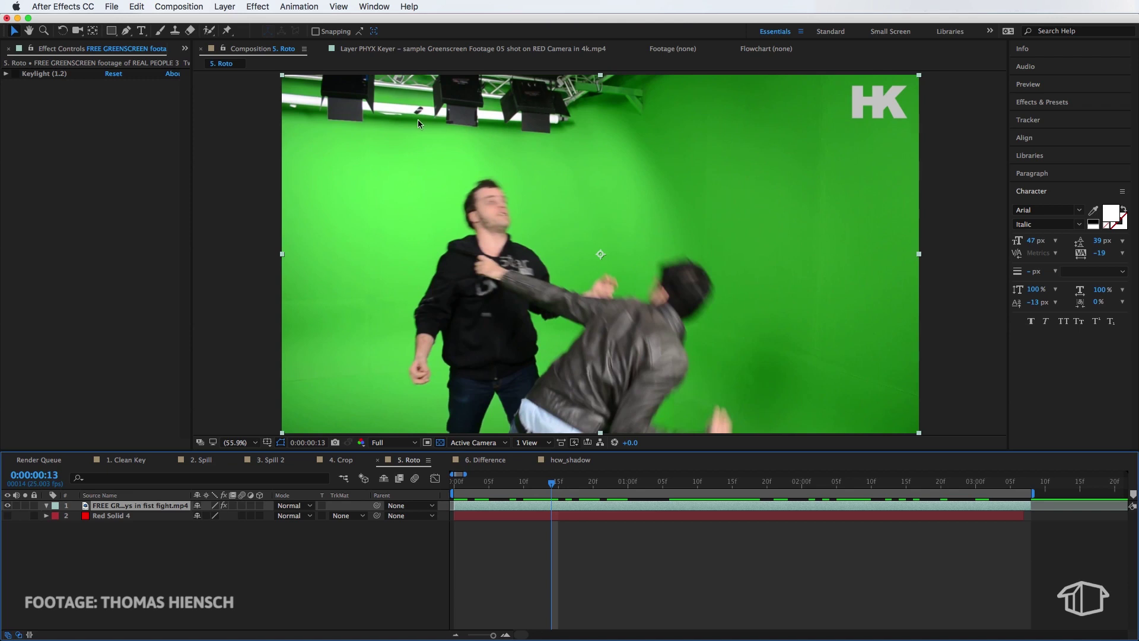
- Apply Keylight to the fight clip, sample the green backdrop, and set Screen Gain to 122
{"action": "key", "text": "super+alt+shift+e"}
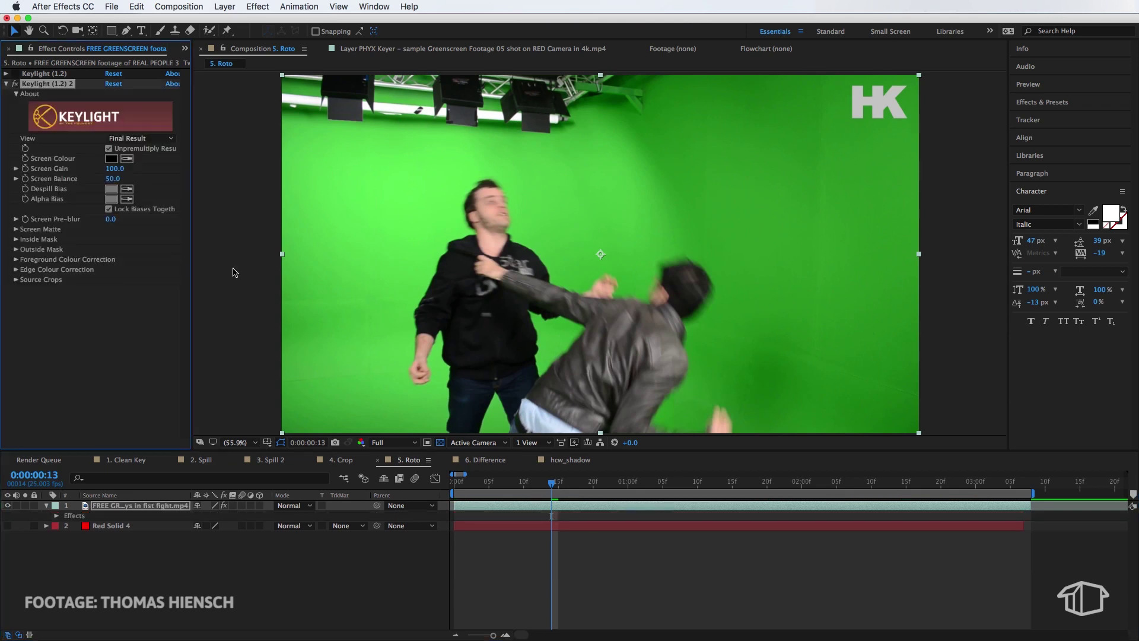
{"action": "left_click", "coordinate": [127, 159]}
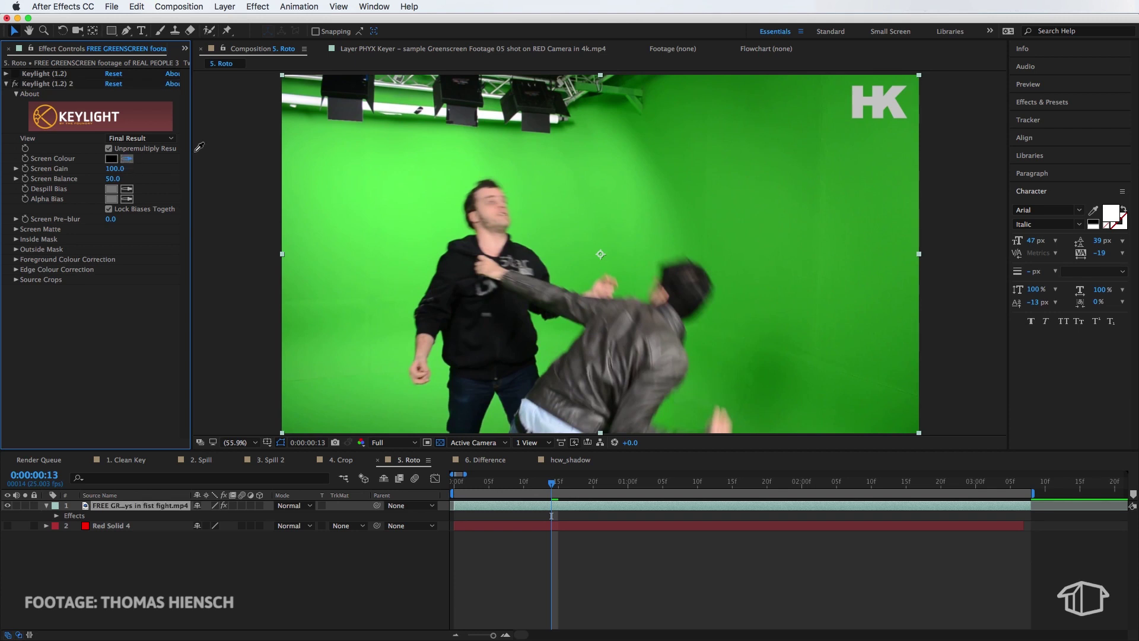
{"action": "left_click", "coordinate": [357, 145]}
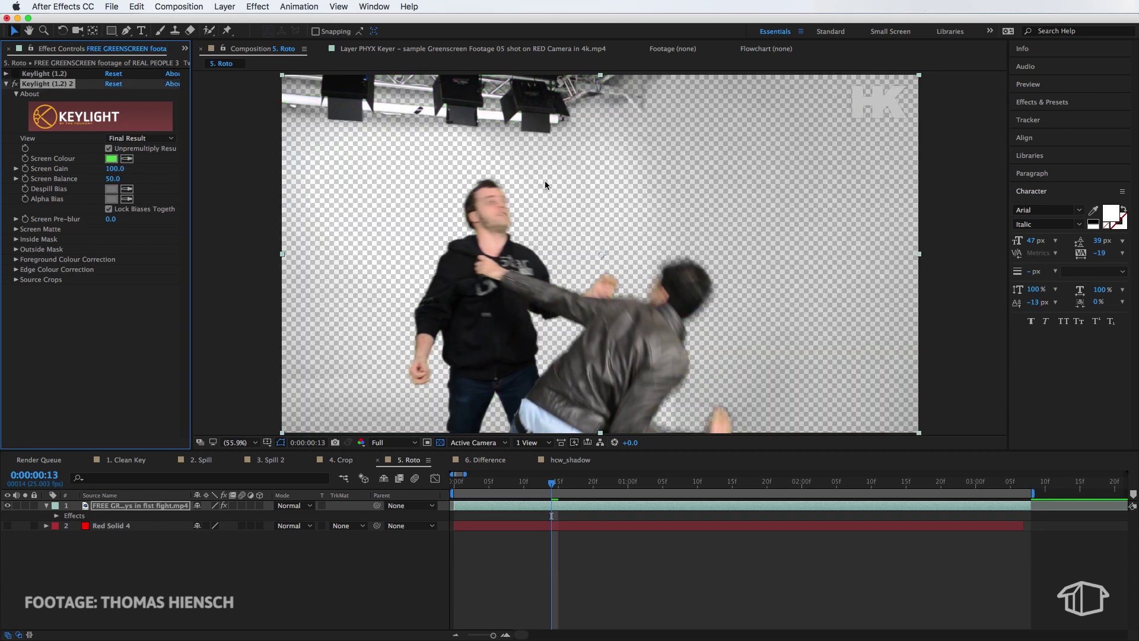
{"action": "left_click_drag", "start_coordinate": [114, 169], "coordinate": [132, 169]}
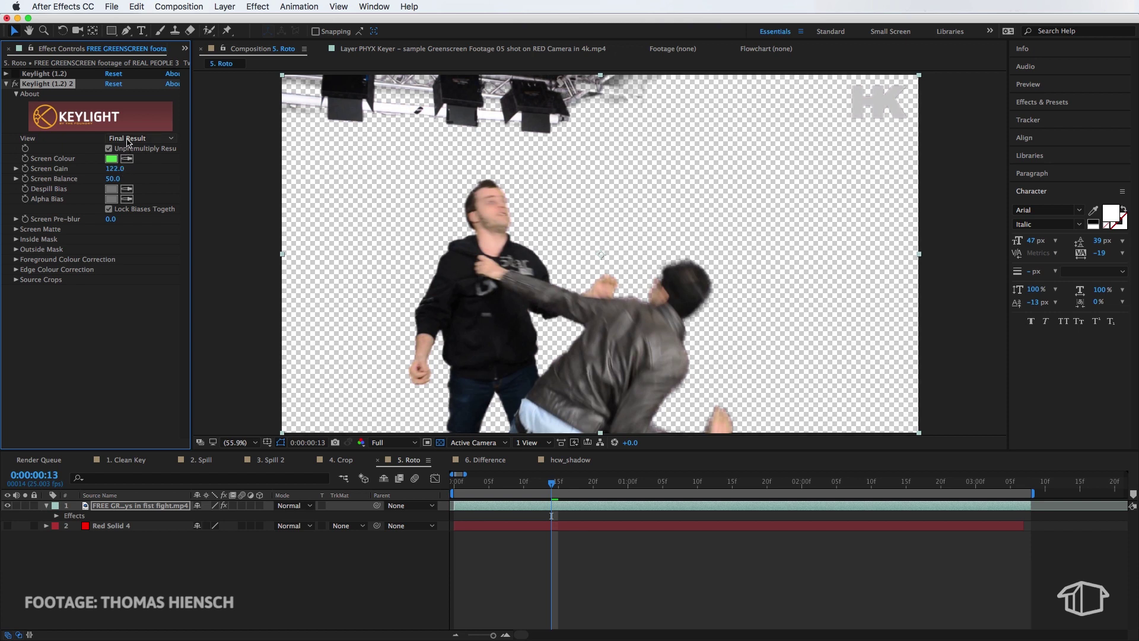
- In Screen Matte view set Clip White 87 and Clip Black 6, then return to Final Result
{"action": "left_click", "coordinate": [128, 141]}
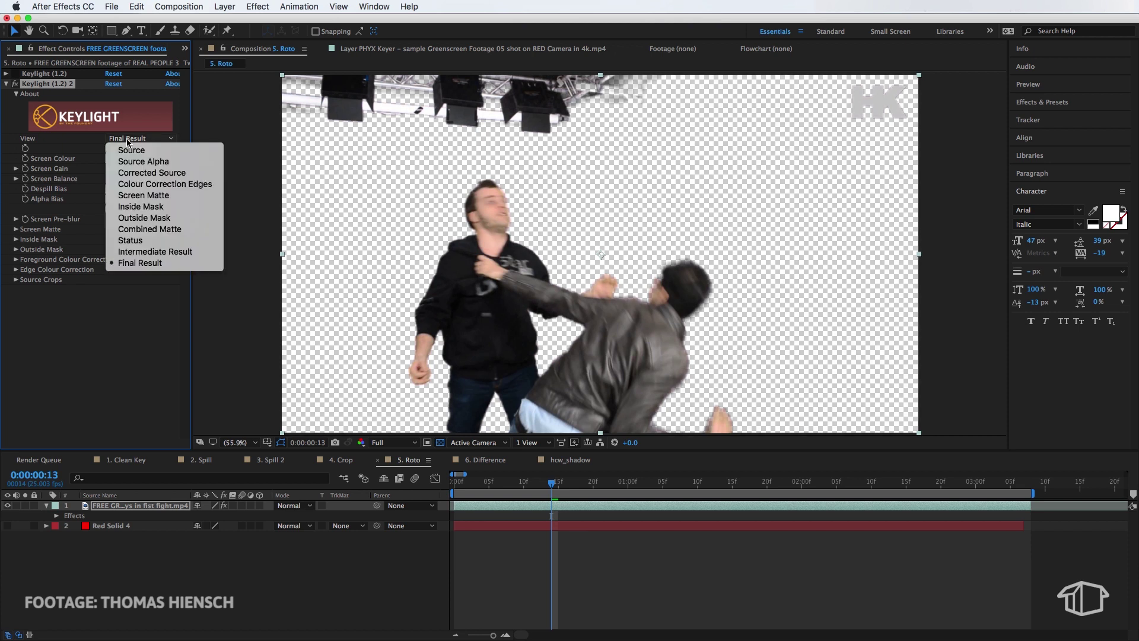
{"action": "left_click", "coordinate": [143, 196]}
{"action": "left_click", "coordinate": [16, 229]}
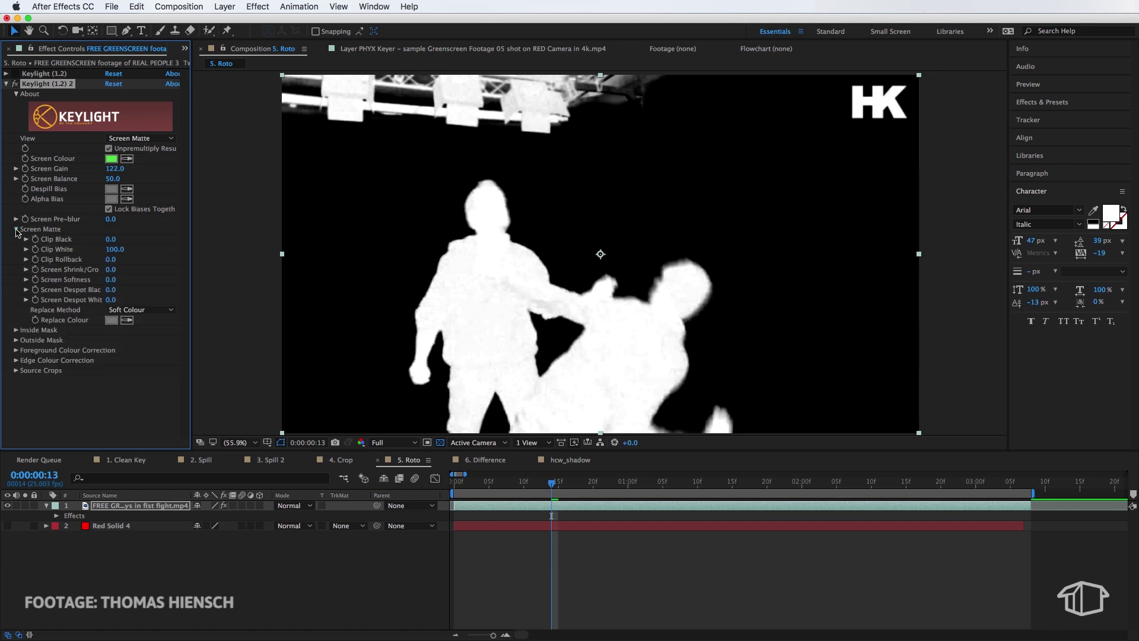
{"action": "left_click_drag", "start_coordinate": [111, 249], "coordinate": [106, 250]}
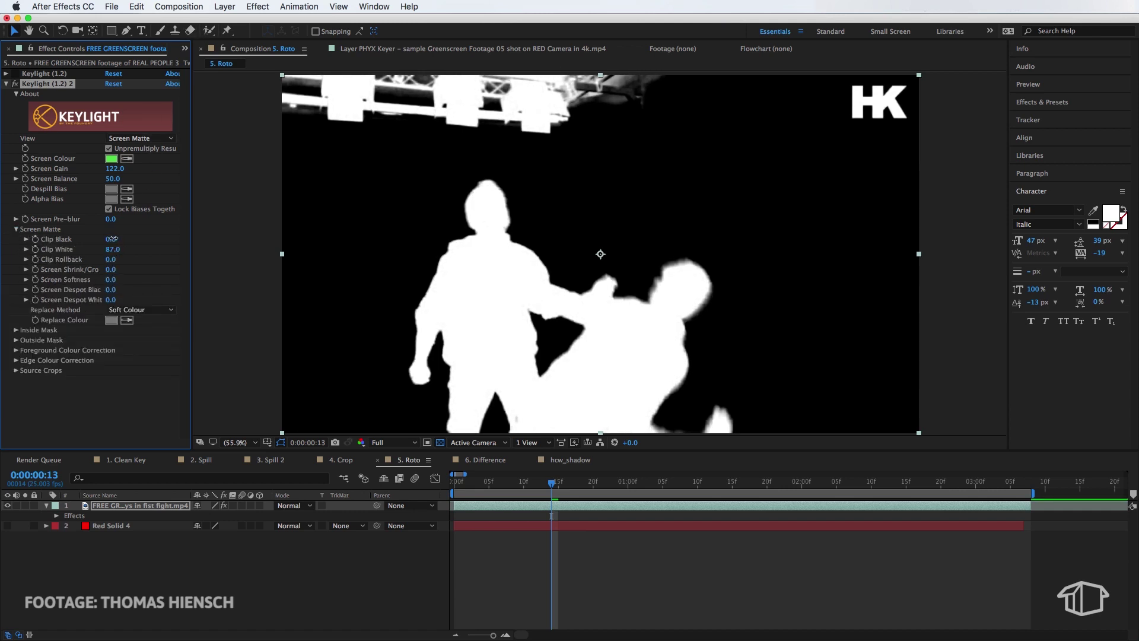
{"action": "left_click_drag", "start_coordinate": [110, 238], "coordinate": [114, 238]}
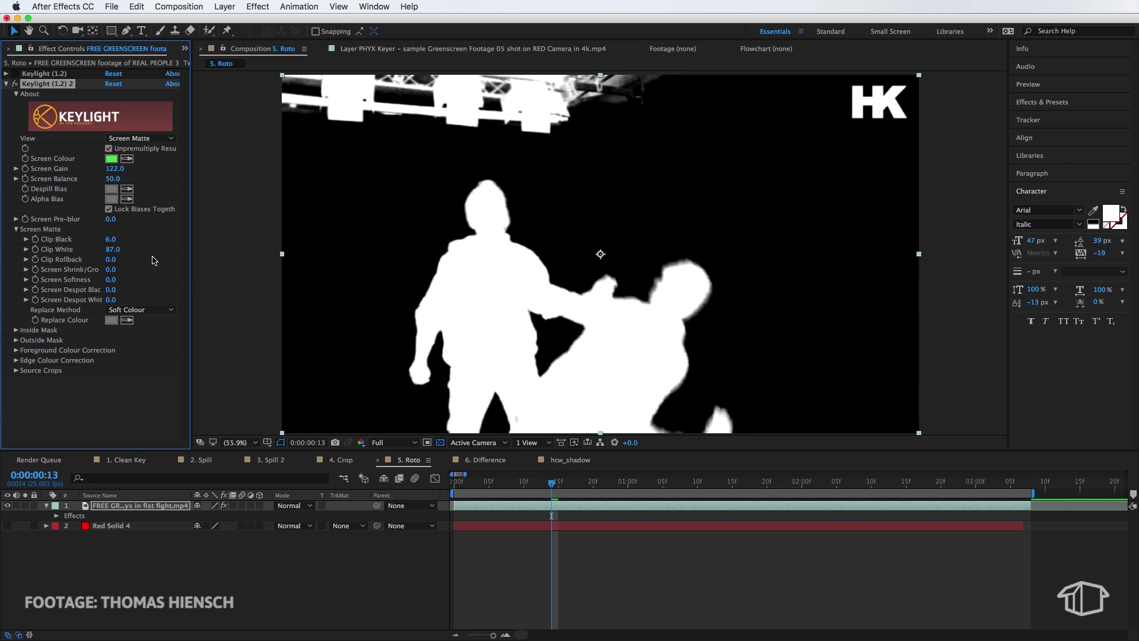
{"action": "left_click", "coordinate": [133, 140]}
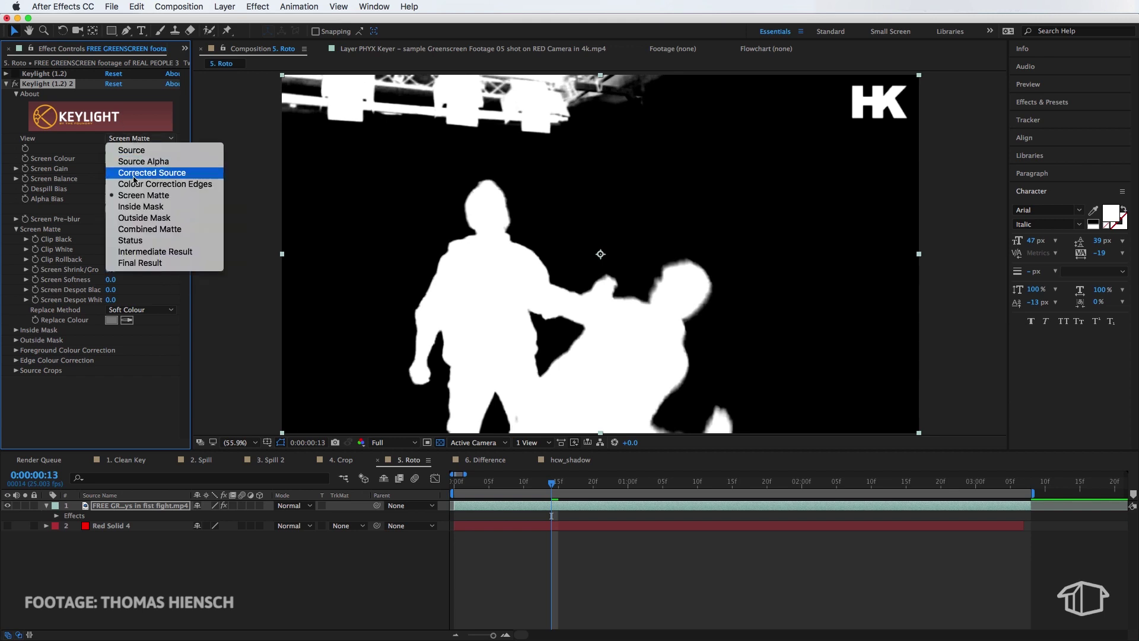
{"action": "left_click", "coordinate": [132, 265]}
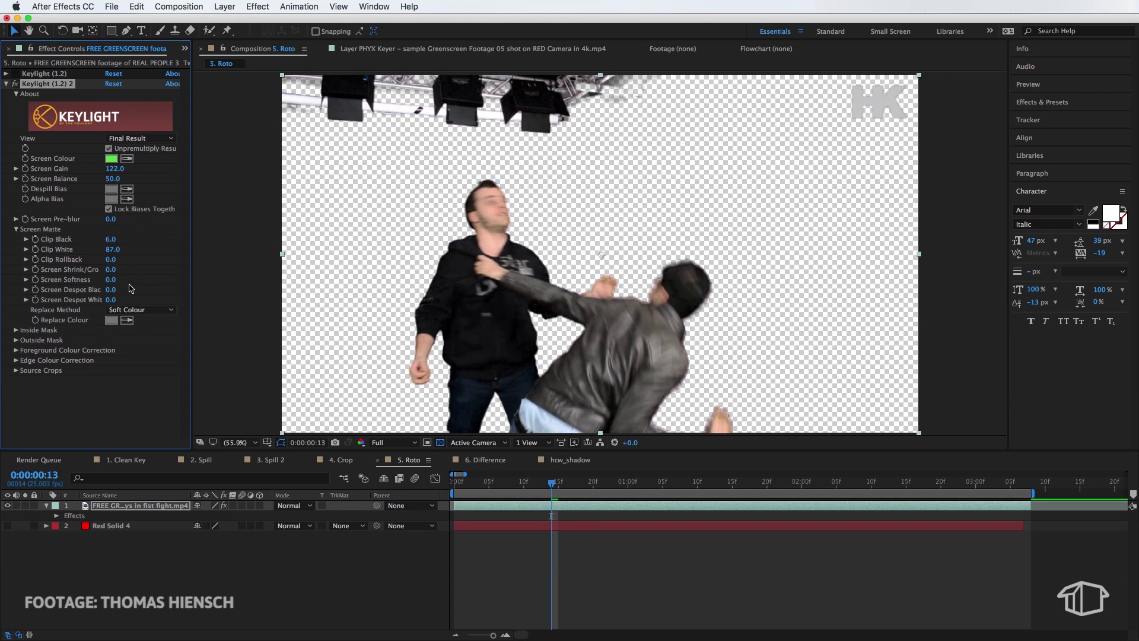
- Scrub through the fight clip to check the key, then switch to the hcw_shadow composition
{"action": "left_click", "coordinate": [545, 481]}
{"action": "left_click_drag", "start_coordinate": [546, 481], "coordinate": [628, 481]}
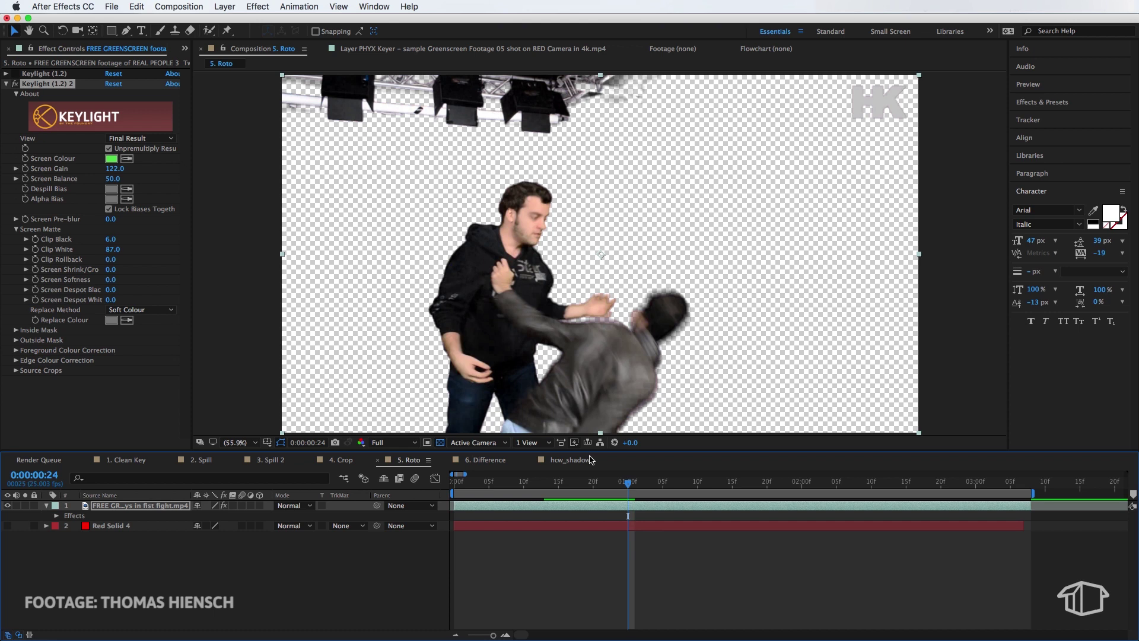
{"action": "left_click_drag", "start_coordinate": [646, 489], "coordinate": [691, 480]}
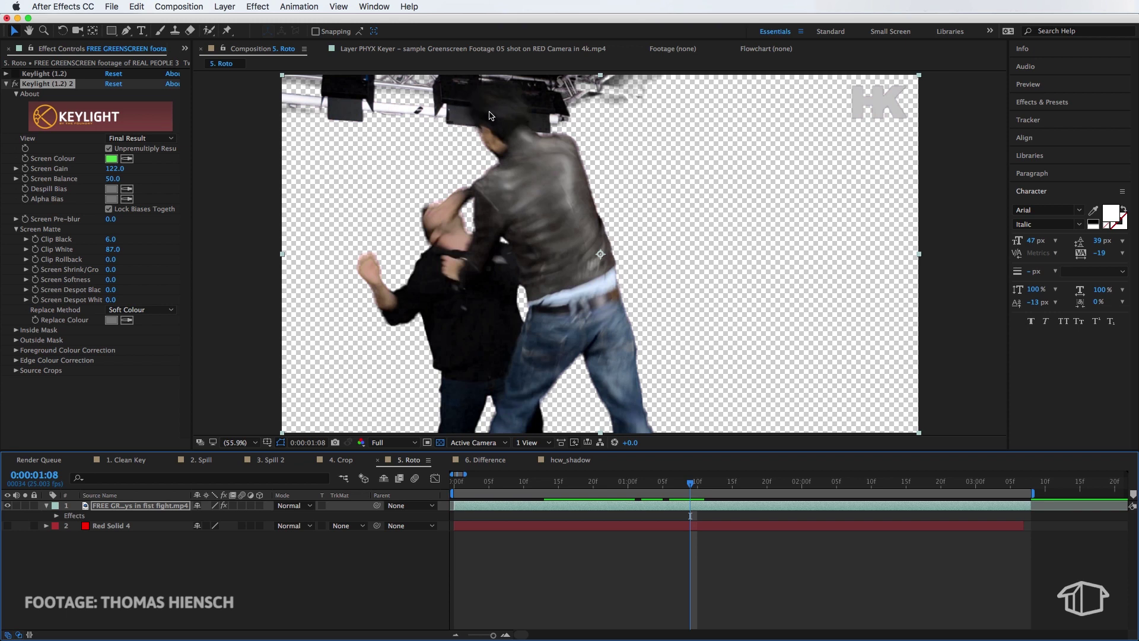
{"action": "left_click", "coordinate": [630, 508]}
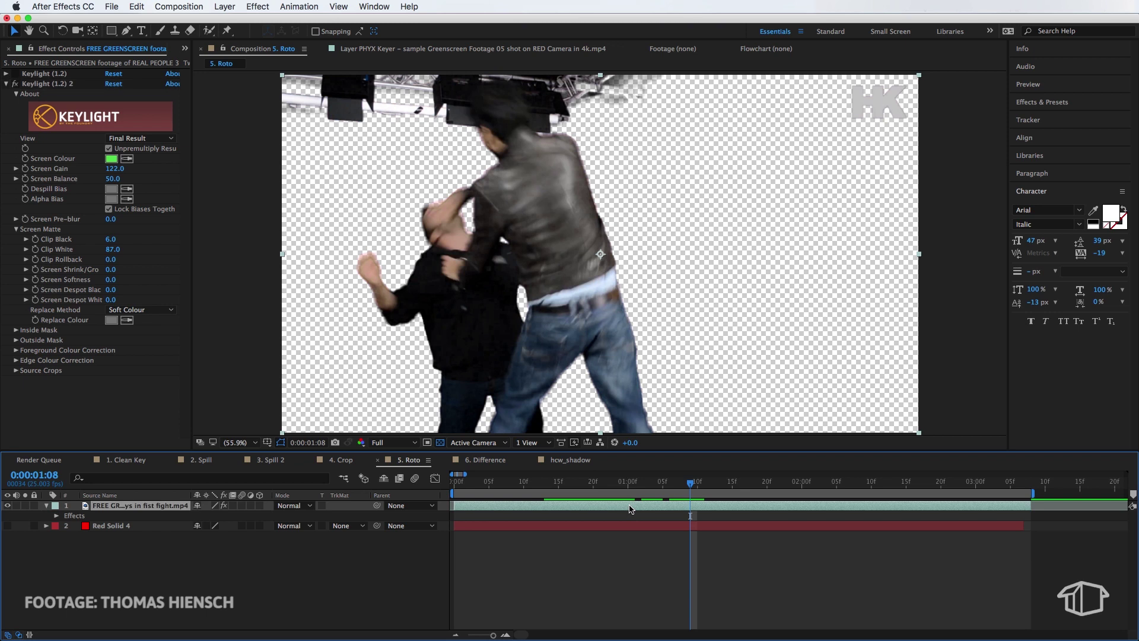
{"action": "key", "text": "g"}
{"action": "left_click", "coordinate": [543, 138]}
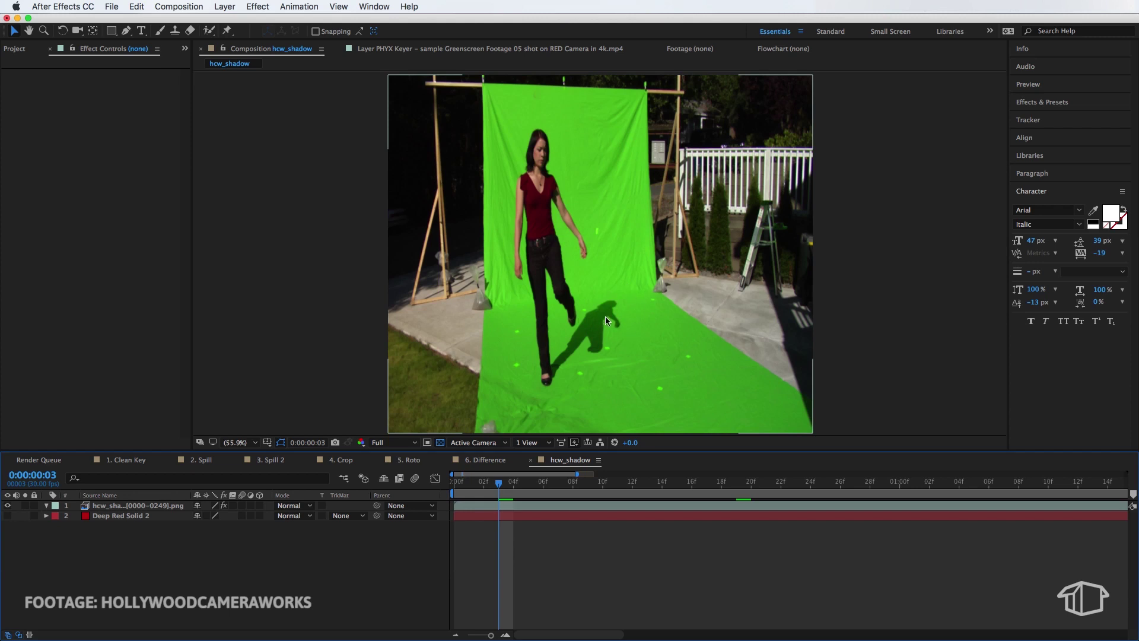
- Select the woman's hcw_shadow footage layer and apply Keylight (1.2) to it
{"action": "left_click", "coordinate": [521, 495]}
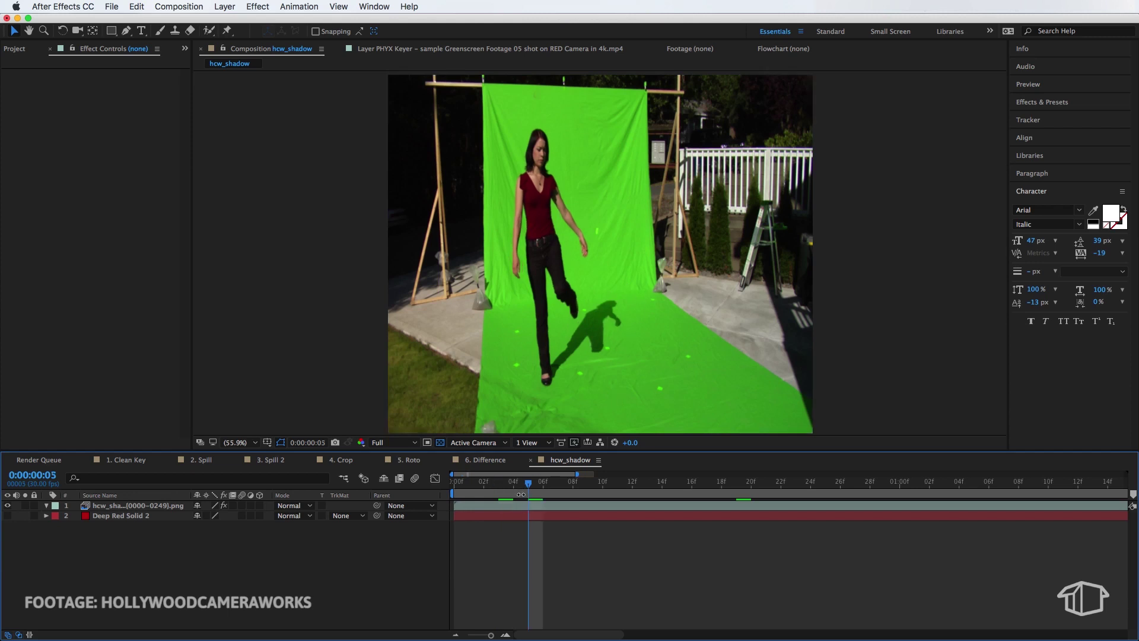
{"action": "left_click_drag", "start_coordinate": [531, 505], "coordinate": [555, 508]}
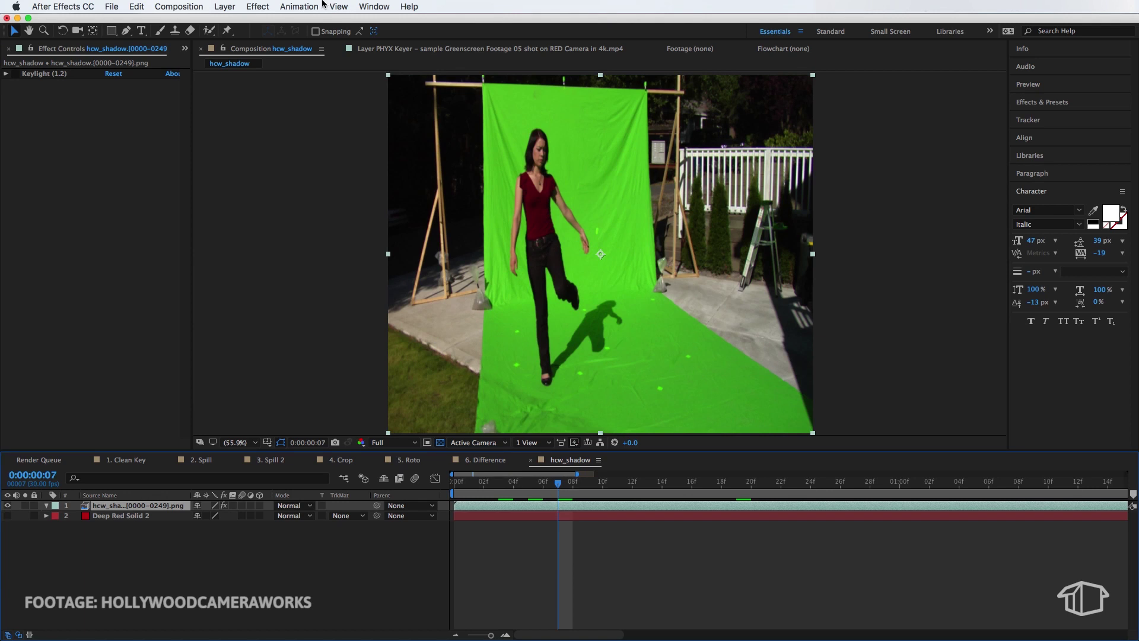
{"action": "left_click", "coordinate": [292, 6]}
{"action": "left_click", "coordinate": [274, 34]}
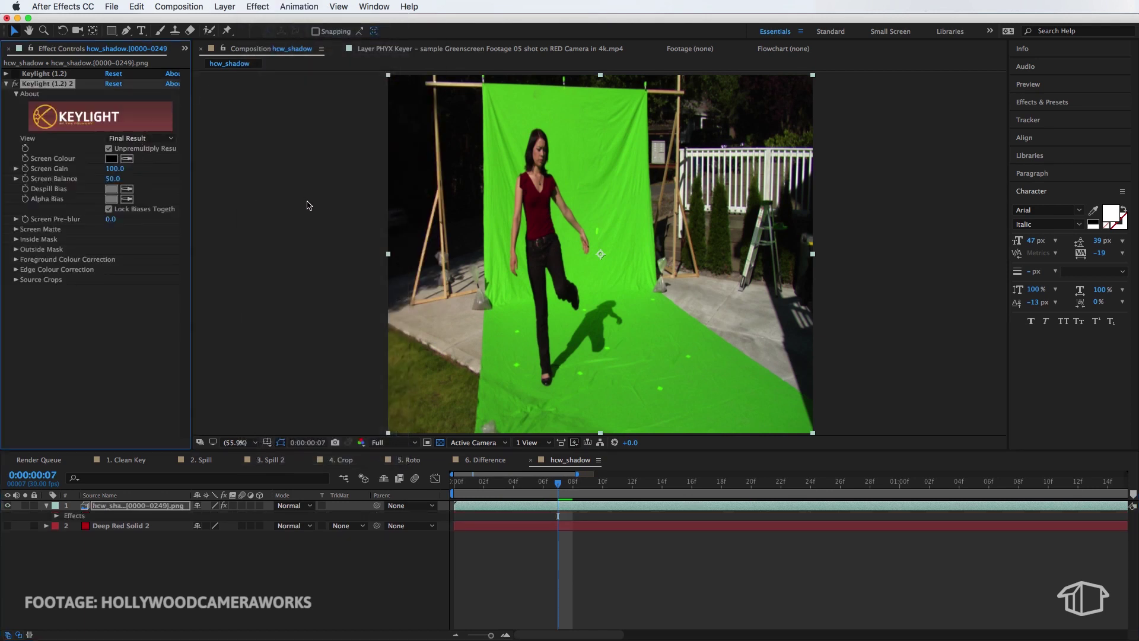
- Mask around the green screen, sample the green as Screen Colour, and raise Screen Gain to about 114
{"action": "key", "text": "g"}
{"action": "left_click", "coordinate": [486, 85]}
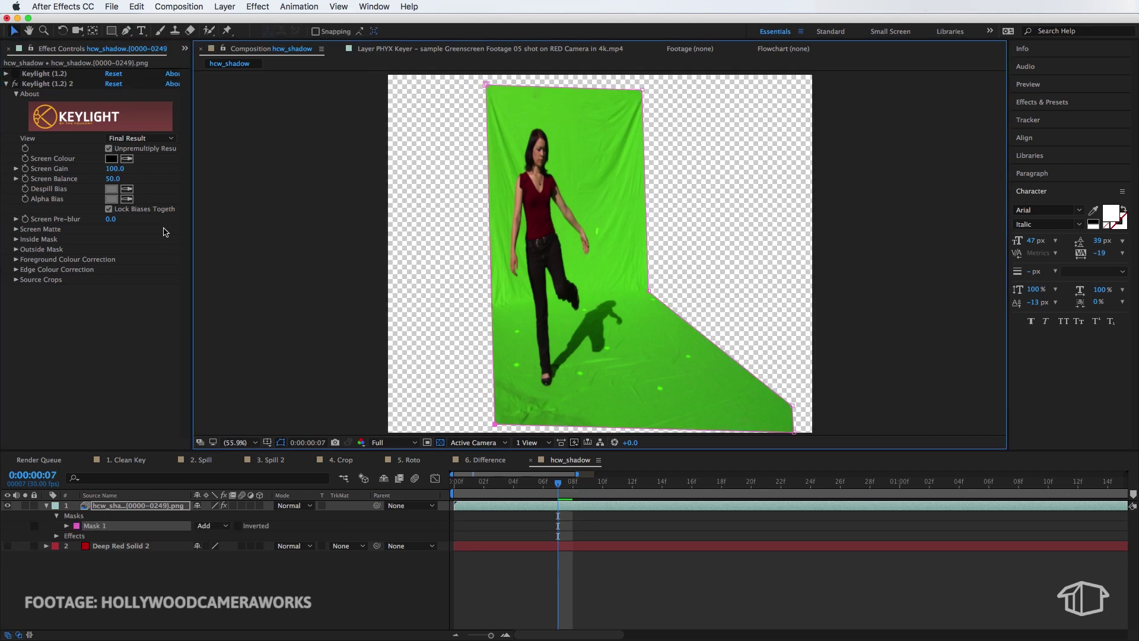
{"action": "left_click", "coordinate": [126, 158]}
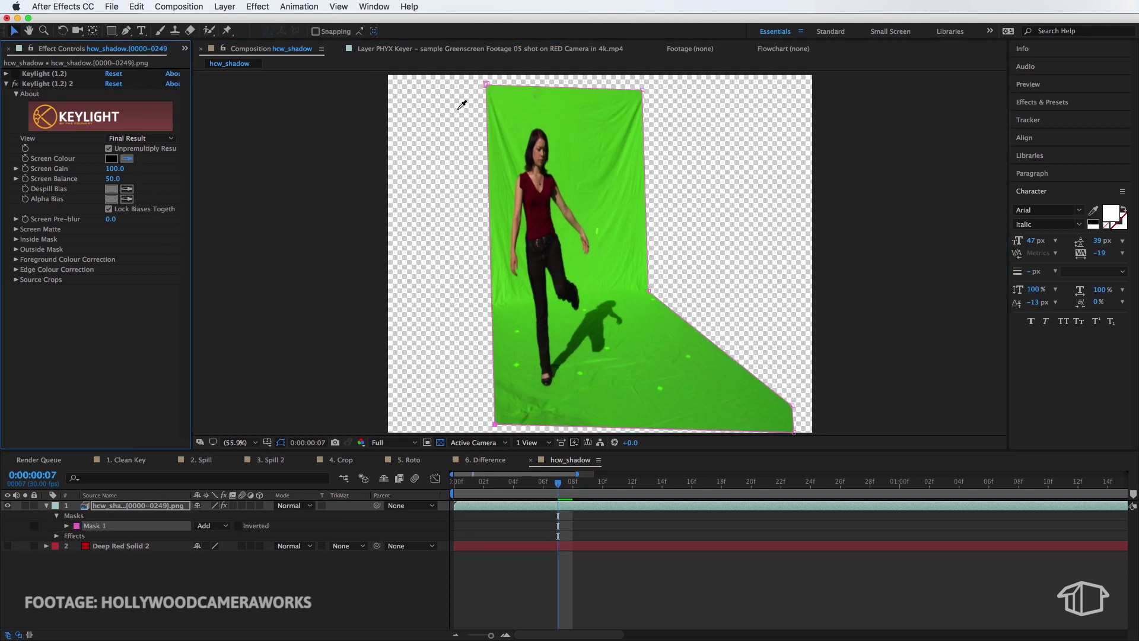
{"action": "left_click", "coordinate": [551, 117]}
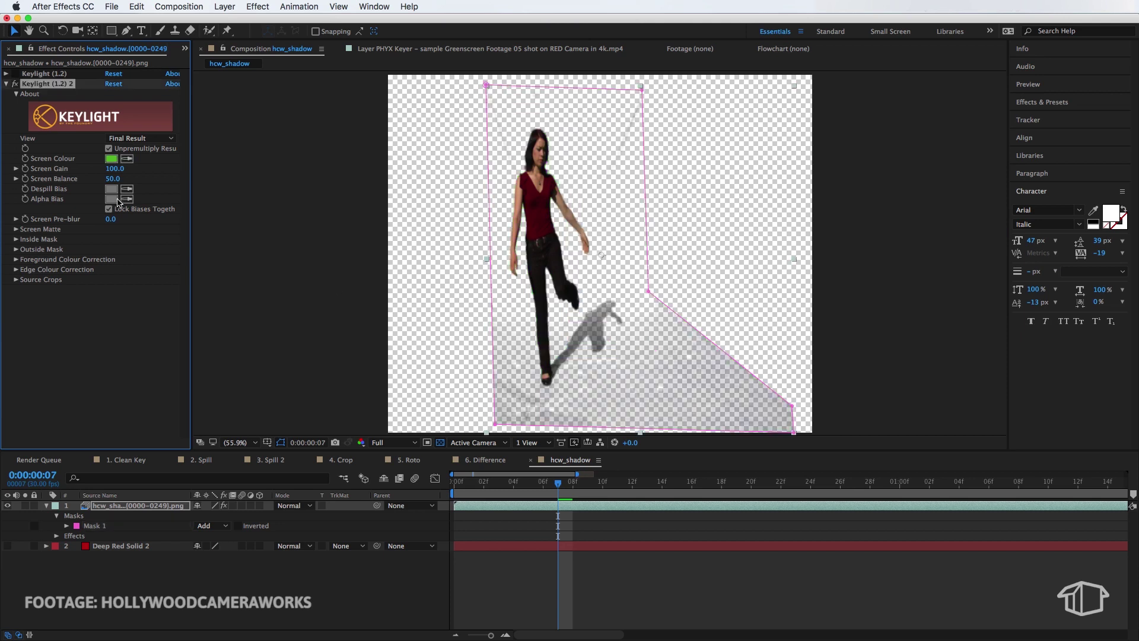
{"action": "left_click_drag", "start_coordinate": [113, 168], "coordinate": [115, 168]}
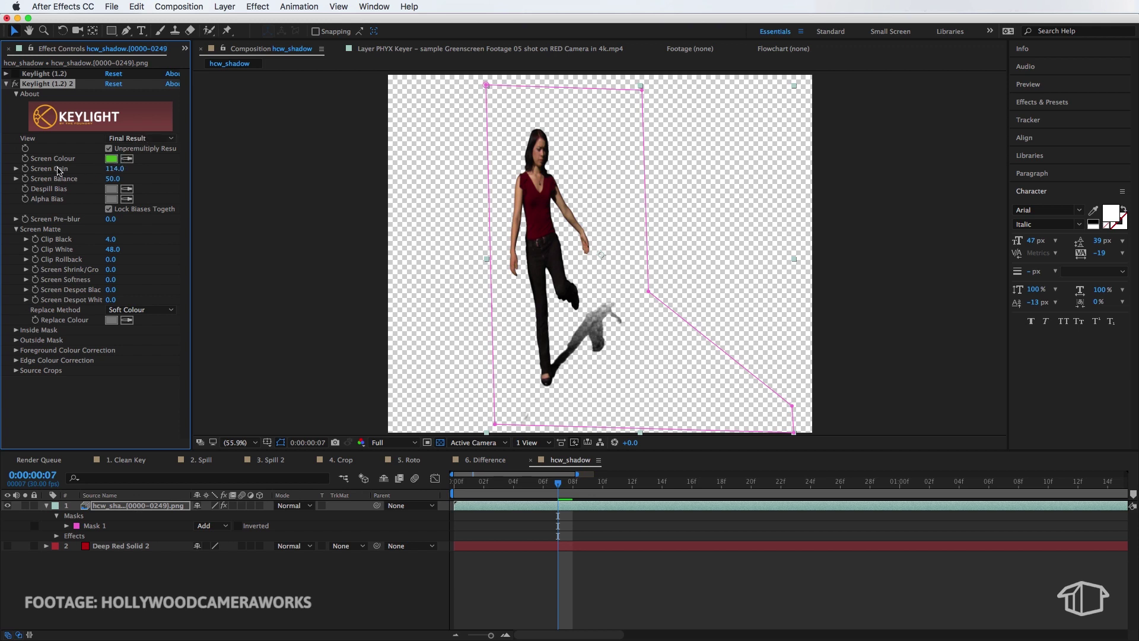
- Lower Screen Gain to 99 and raise Clip Black to about 23 to clear the floor
{"action": "left_click_drag", "start_coordinate": [112, 170], "coordinate": [104, 169]}
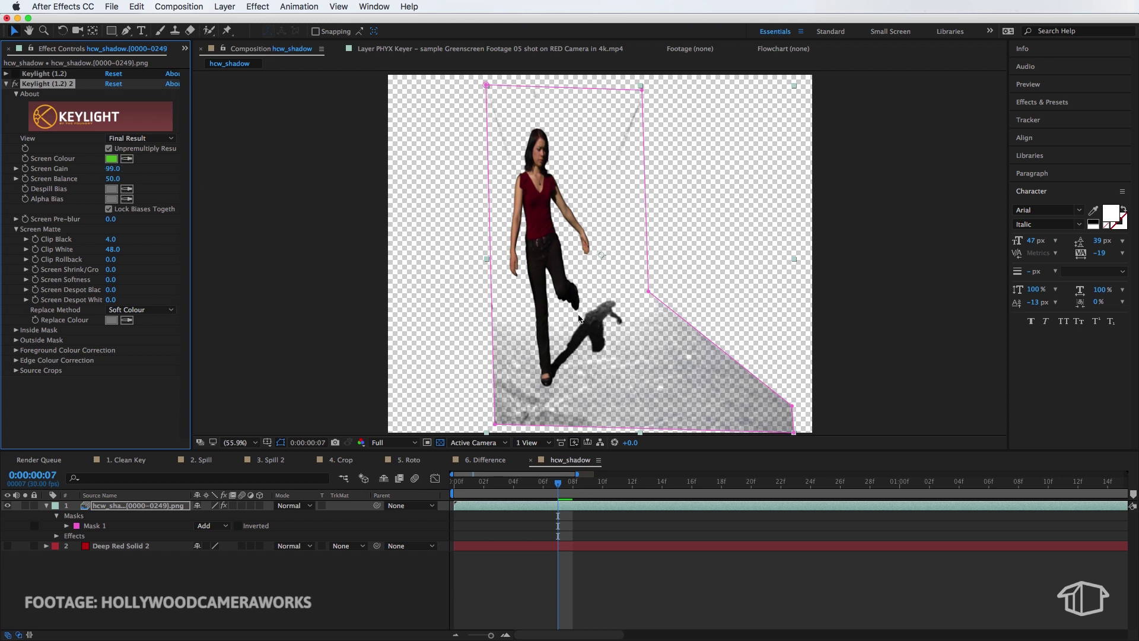
{"action": "left_click_drag", "start_coordinate": [110, 239], "coordinate": [126, 240]}
- Delete the extra Keylight, reduce Screen Pre-blur to 6.9, and show Deep Red Solid 2 behind
{"action": "key", "text": "Delete"}
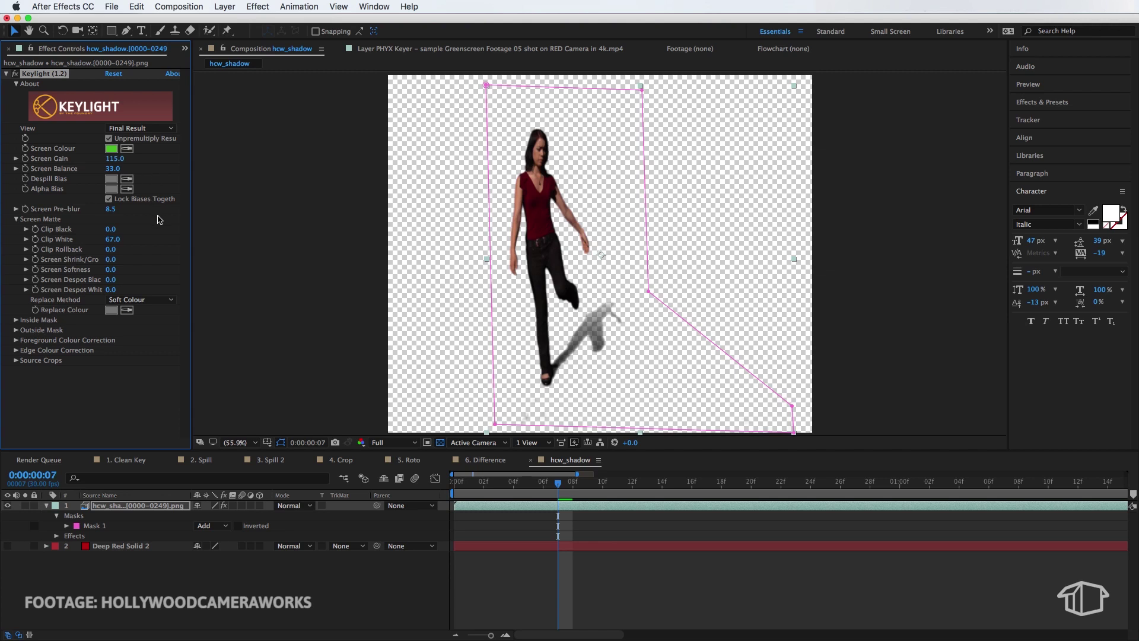
{"action": "mouse_move", "coordinate": [111, 214]}
{"action": "left_mouse_down"}
{"action": "mouse_move", "coordinate": [83, 211]}
{"action": "mouse_move", "coordinate": [105, 212]}
{"action": "left_mouse_up"}
{"action": "left_click", "coordinate": [7, 546]}
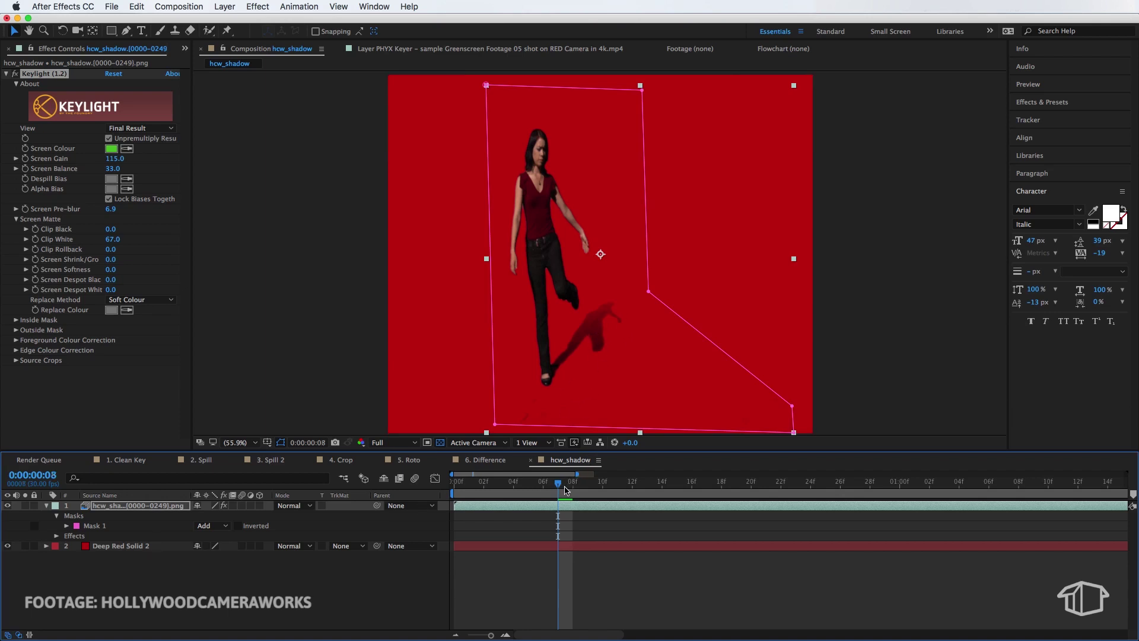
- Preview the keyed woman over the red background from an earlier frame
{"action": "left_click", "coordinate": [523, 485]}
{"action": "key", "text": "space"}
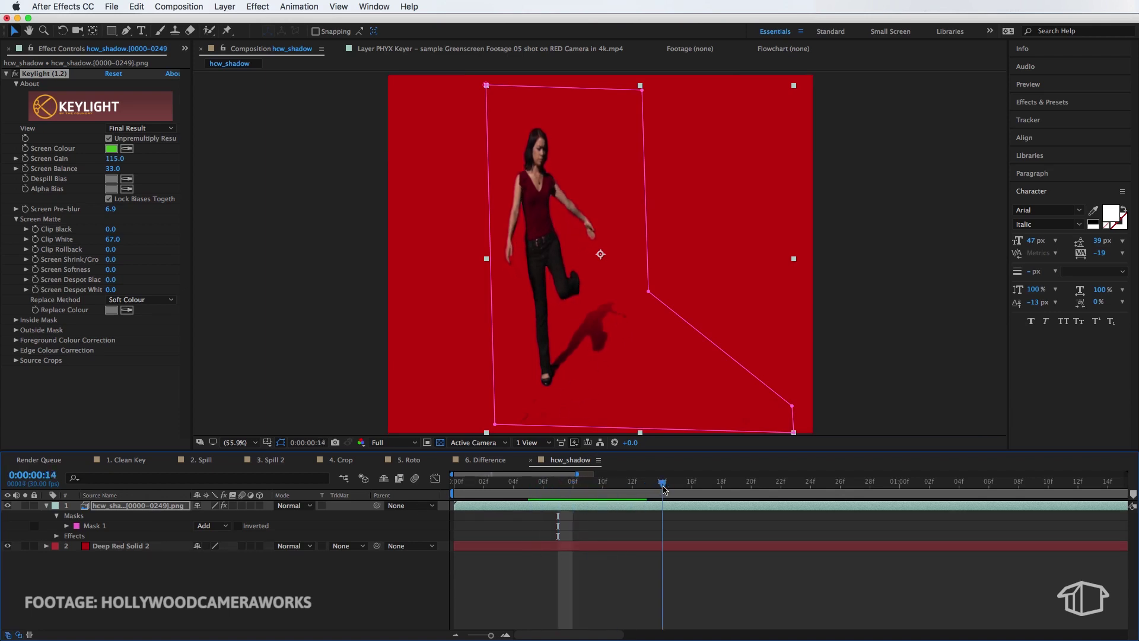
{"action": "key", "text": "space"}
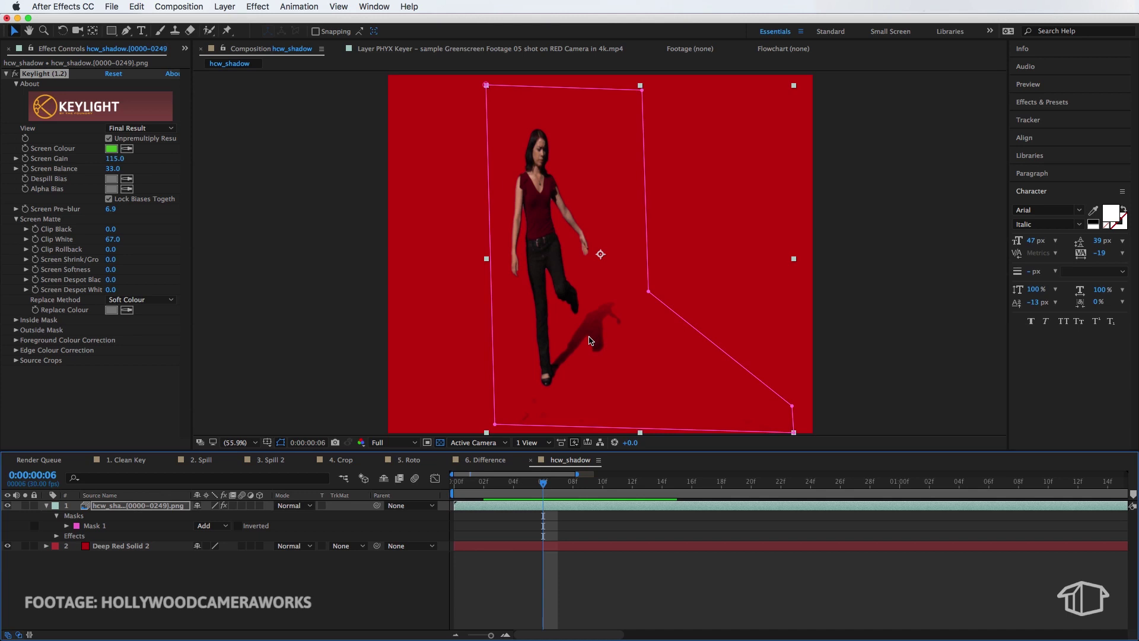
- Toggle Keylight off to compare with the raw green screen, then zoom in on the shadow
{"action": "left_click", "coordinate": [224, 506]}
{"action": "left_click", "coordinate": [224, 507]}
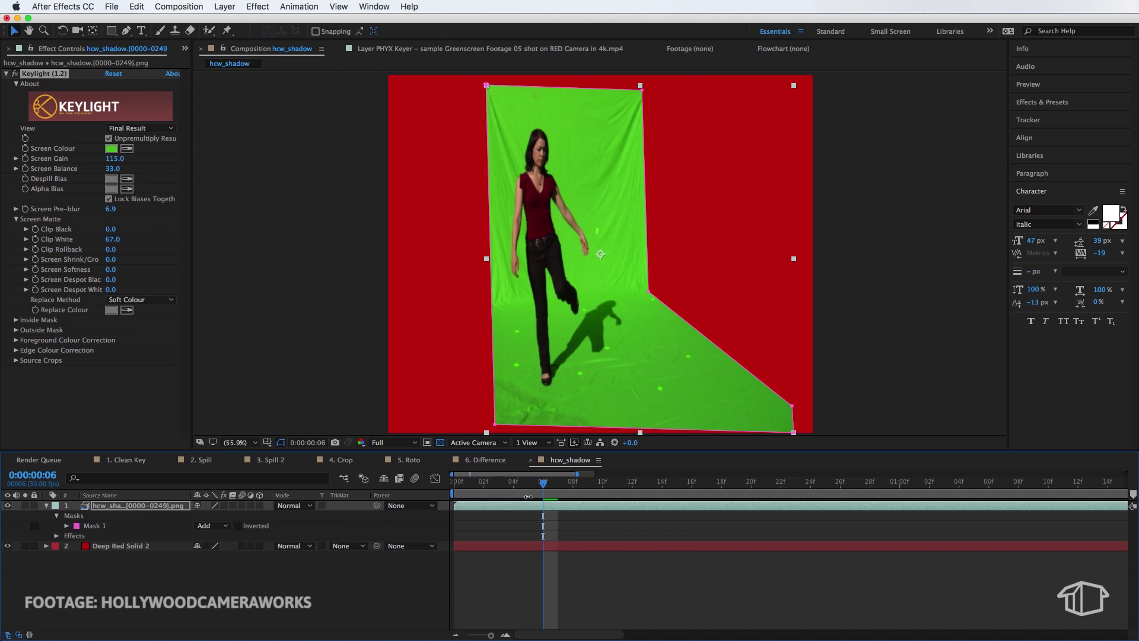
{"action": "left_click_drag", "start_coordinate": [546, 485], "coordinate": [763, 475]}
{"action": "key", "text": "period"}
{"action": "key", "text": "period"}
{"action": "key", "text": "period"}
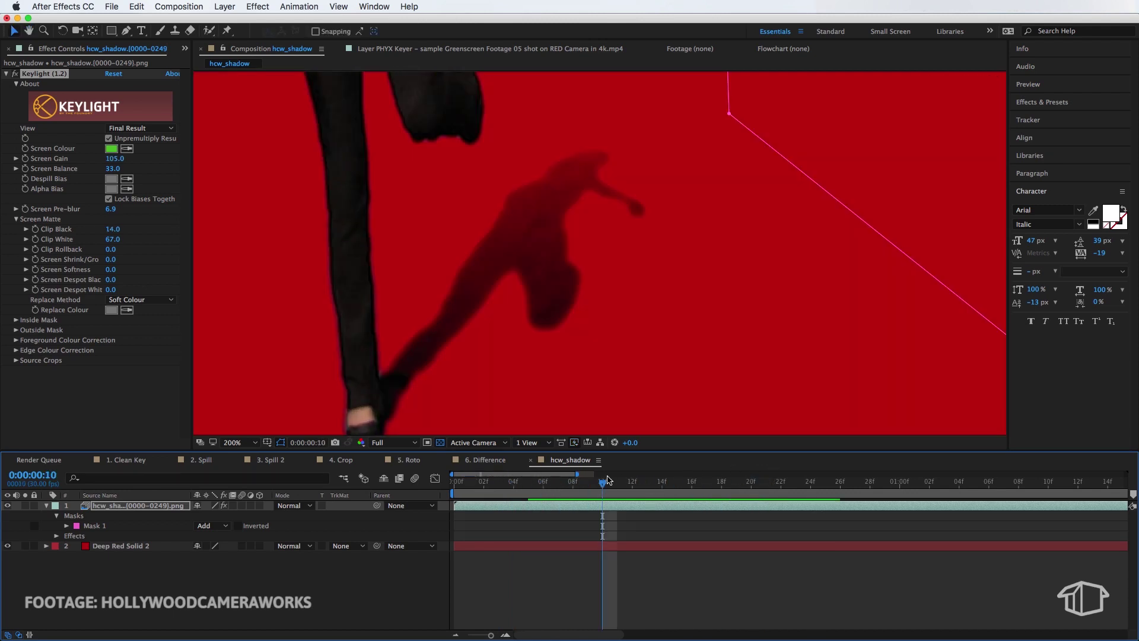